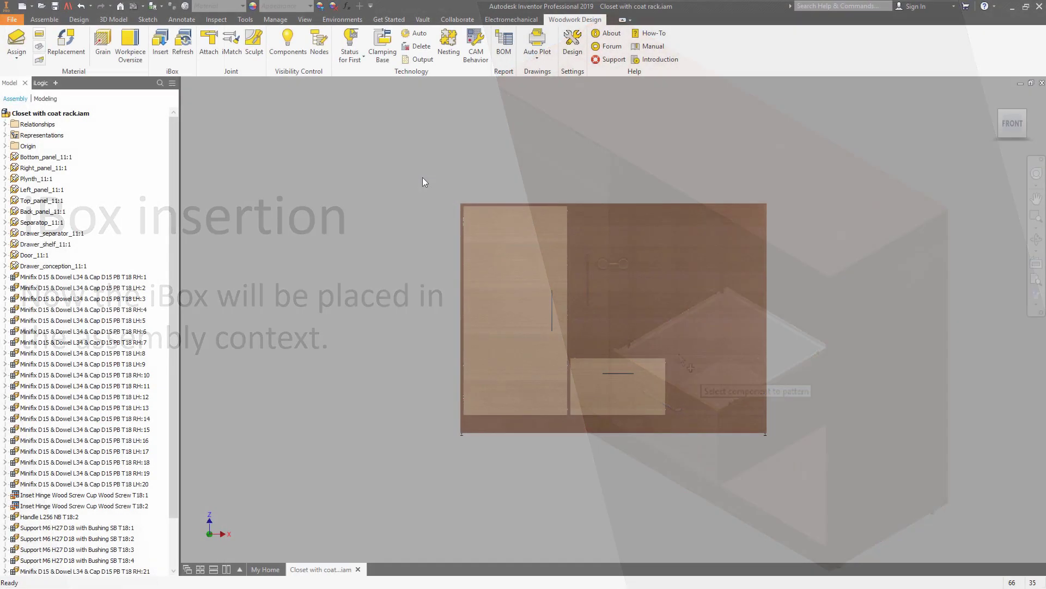
# Step: Switch the browser to Modeling view, expand Left_panel_11:1 and select Closet with coat rack.ipt
pyautogui.click(53, 99)
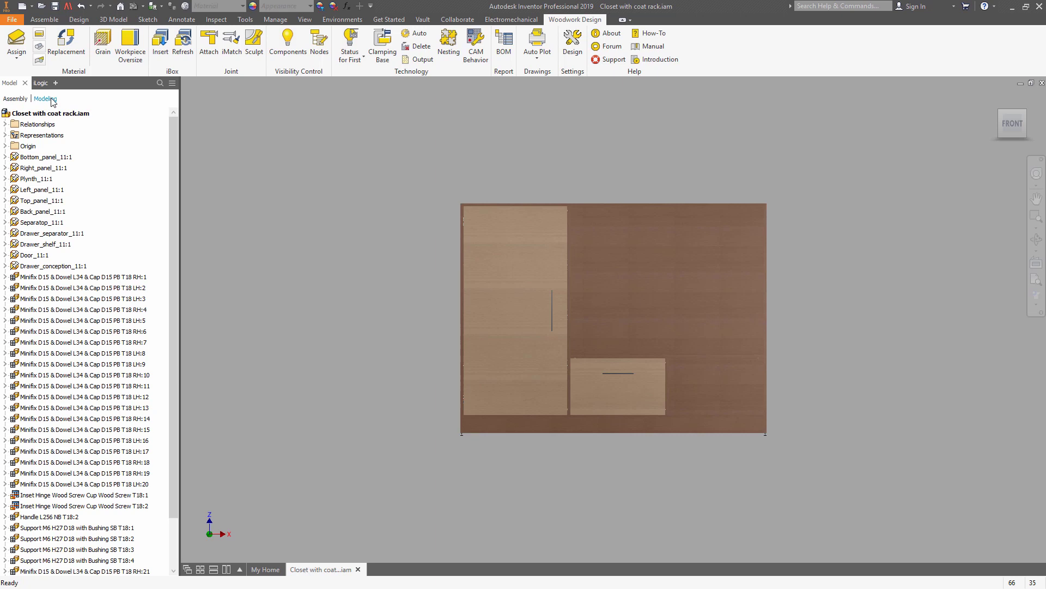
pyautogui.click(5, 190)
pyautogui.click(47, 226)
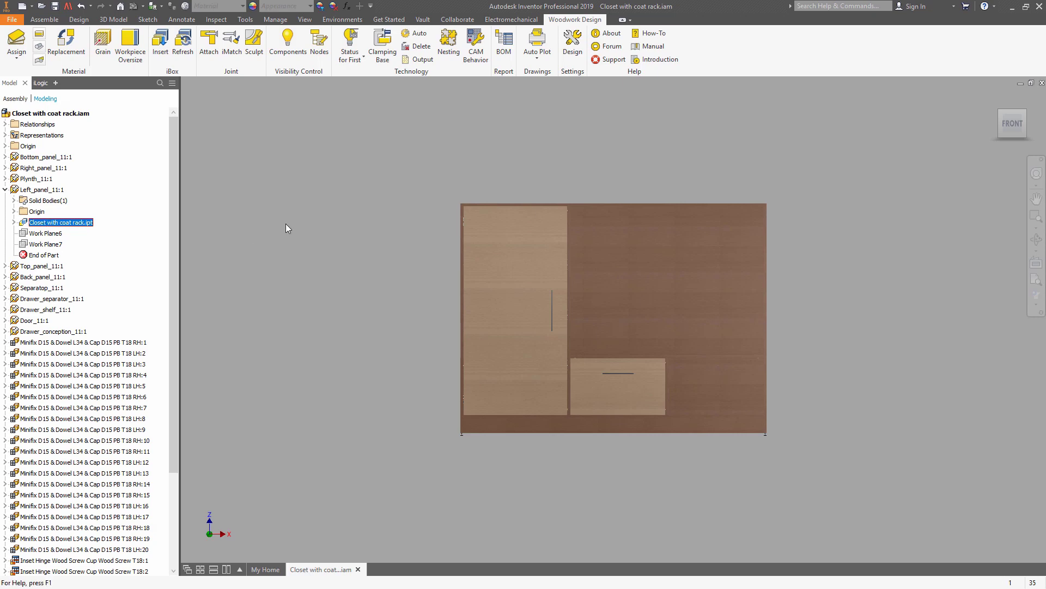
# Step: Start a sketch on the work plane and project the panel's top edge as construction geometry
pyautogui.click(557, 276)
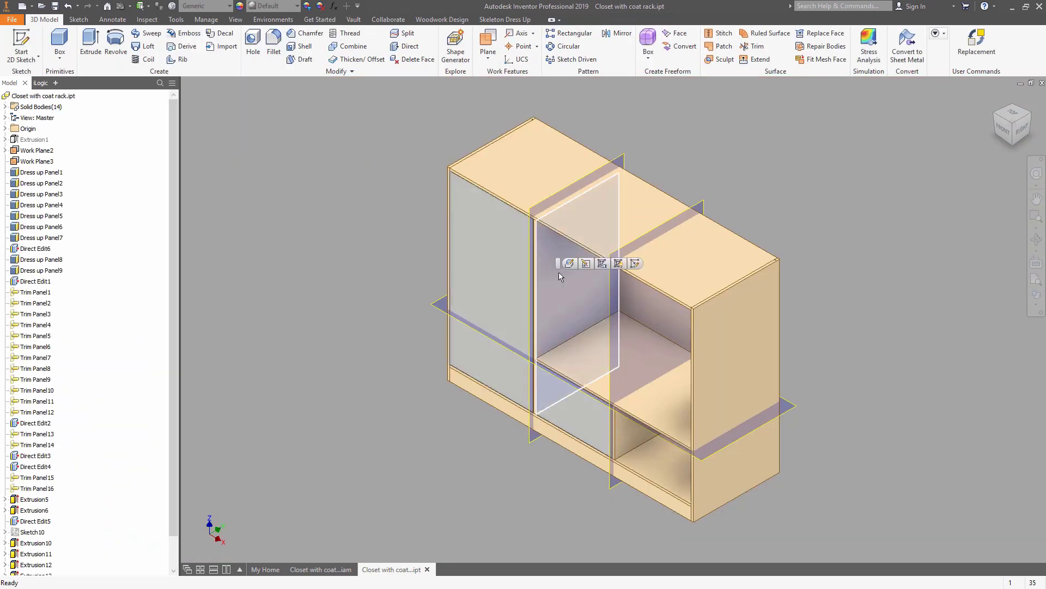
pyautogui.click(633, 263)
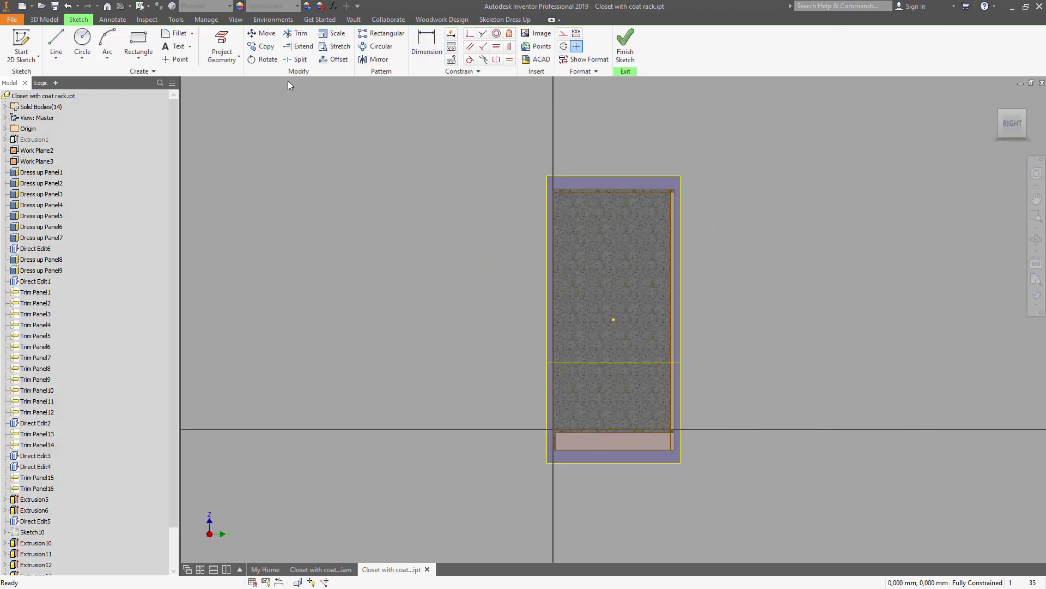
pyautogui.click(221, 48)
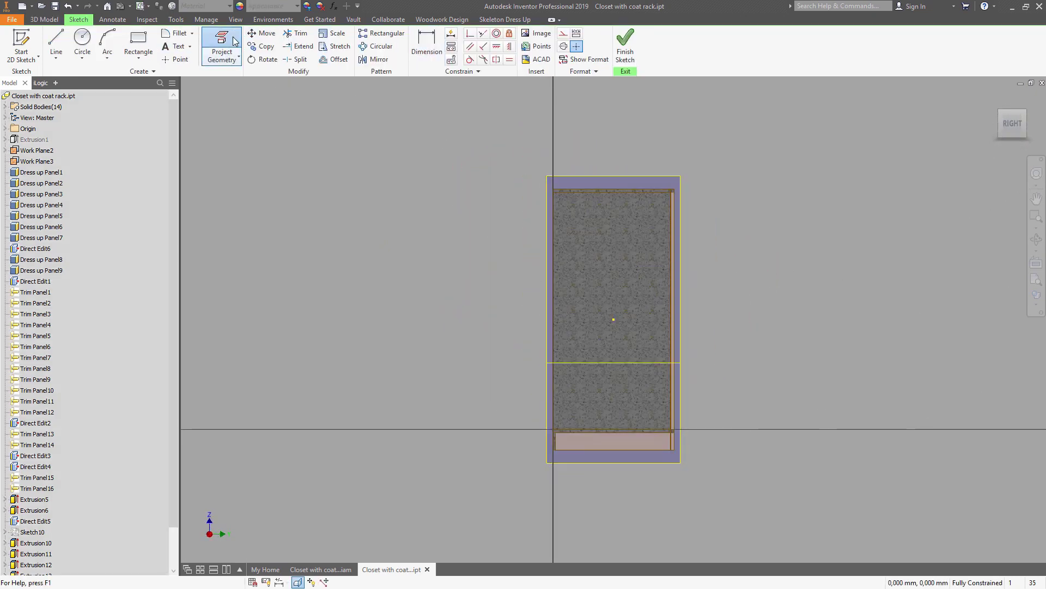
pyautogui.click(612, 192)
pyautogui.press('Escape')
pyautogui.moveTo(520, 161); pyautogui.dragTo(702, 222)
pyautogui.moveTo(702, 222); pyautogui.dragTo(799, 221, button='right')
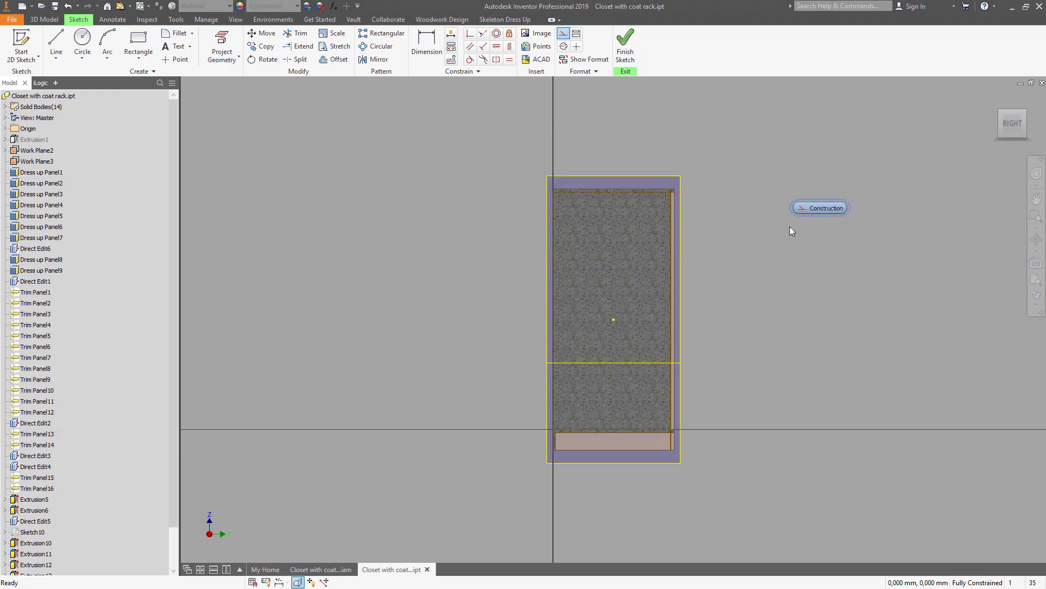
# Step: Draw a small rectangle just below the panel's top edge
pyautogui.press('r')
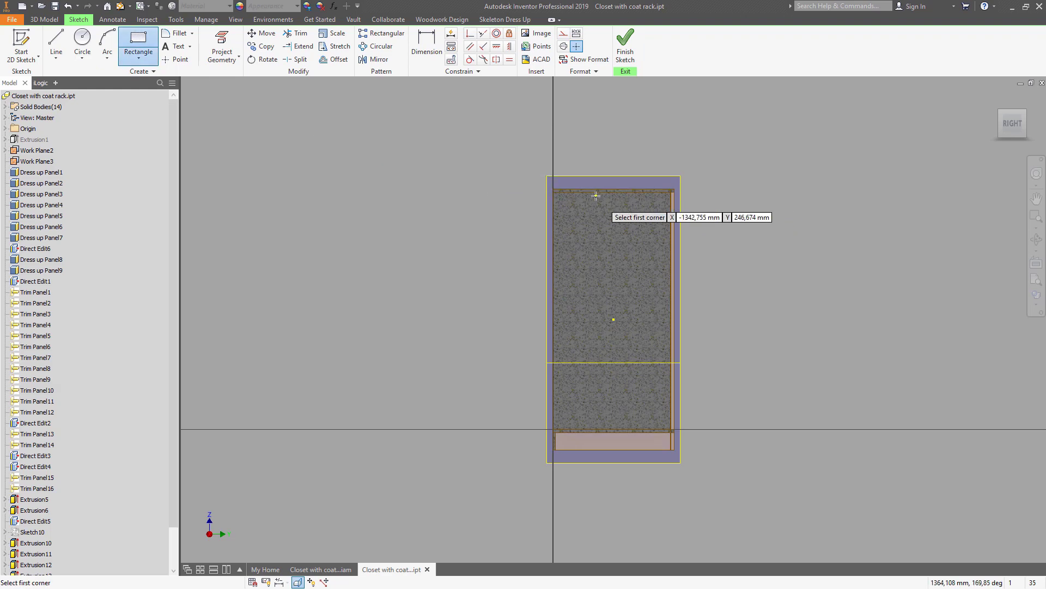
pyautogui.click(600, 198)
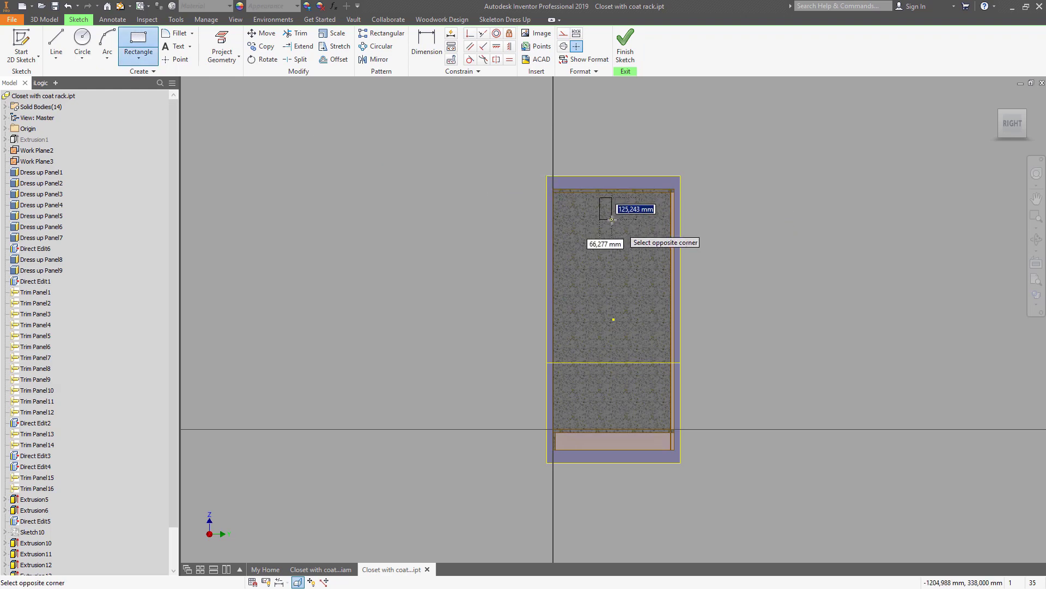
pyautogui.click(612, 219)
pyautogui.rightClick(613, 220)
pyautogui.click(665, 221)
pyautogui.scroll(-3, 665, 222)
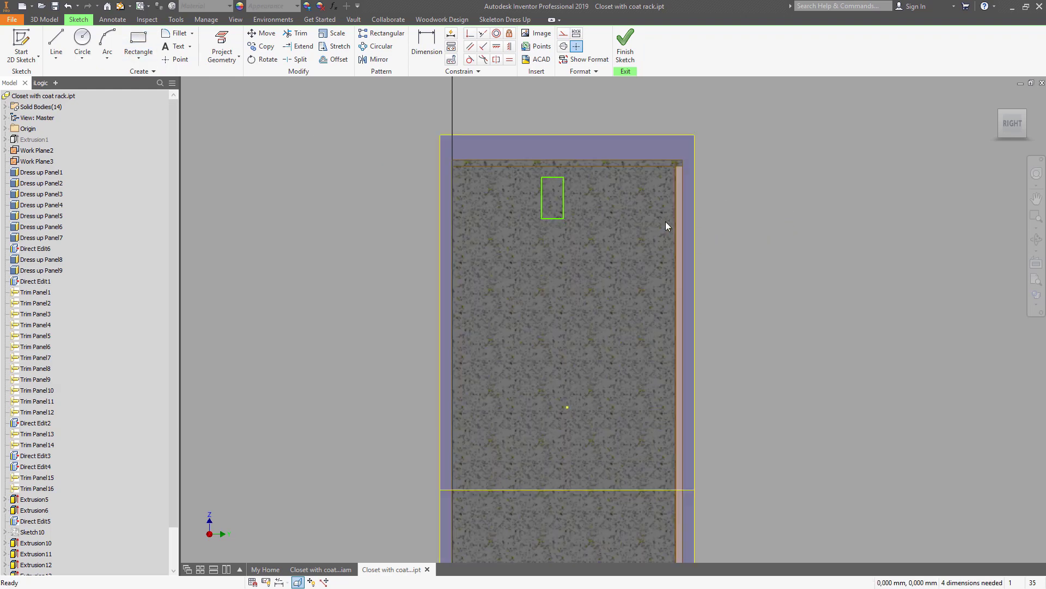
pyautogui.scroll(-3, 666, 222)
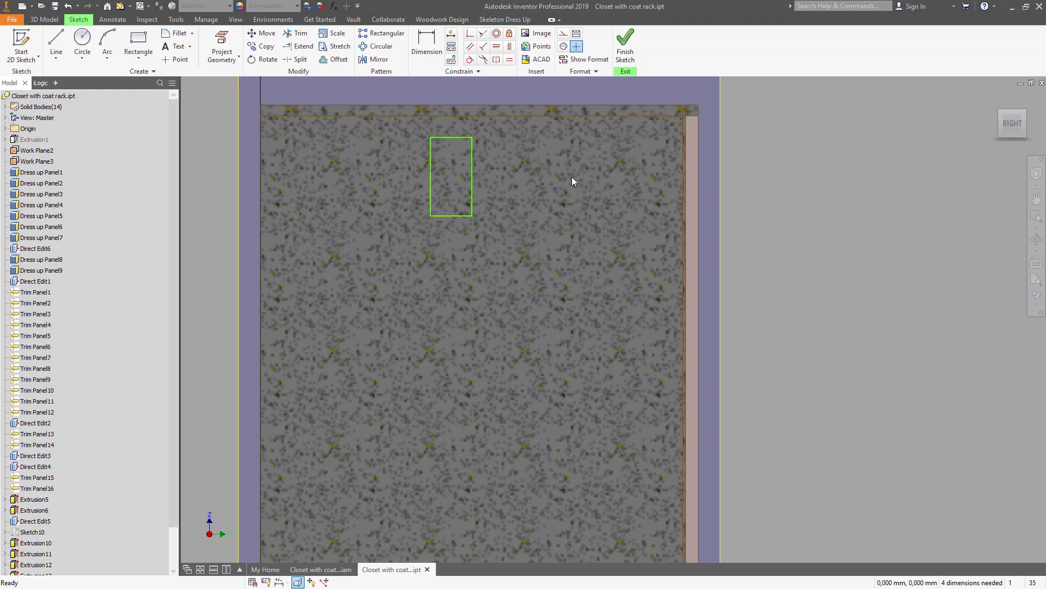
# Step: Horizontally align the rectangle's top-edge midpoint with the projected top line's midpoint
pyautogui.click(496, 46)
pyautogui.click(452, 137)
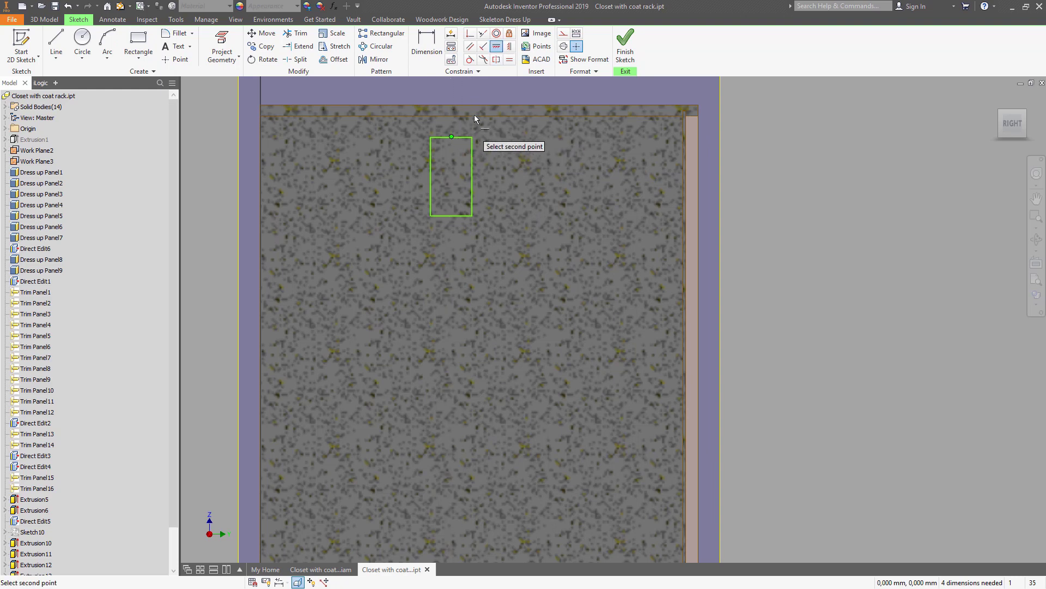
pyautogui.click(472, 116)
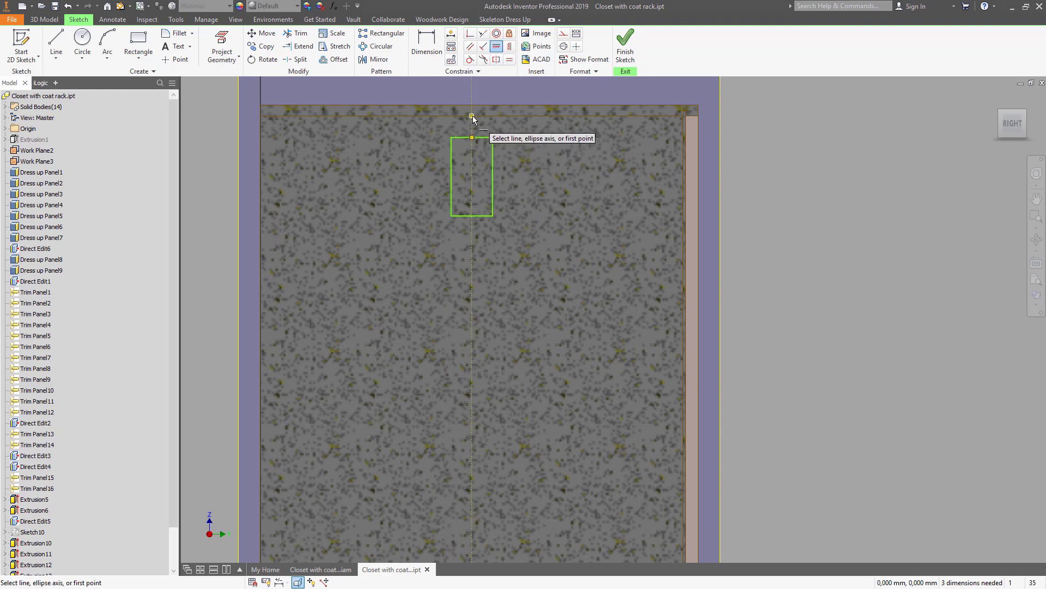
pyautogui.rightClick(474, 153)
pyautogui.click(495, 150)
# Step: Dimension the rectangle's top edge 50 below the projected top line
pyautogui.click(432, 49)
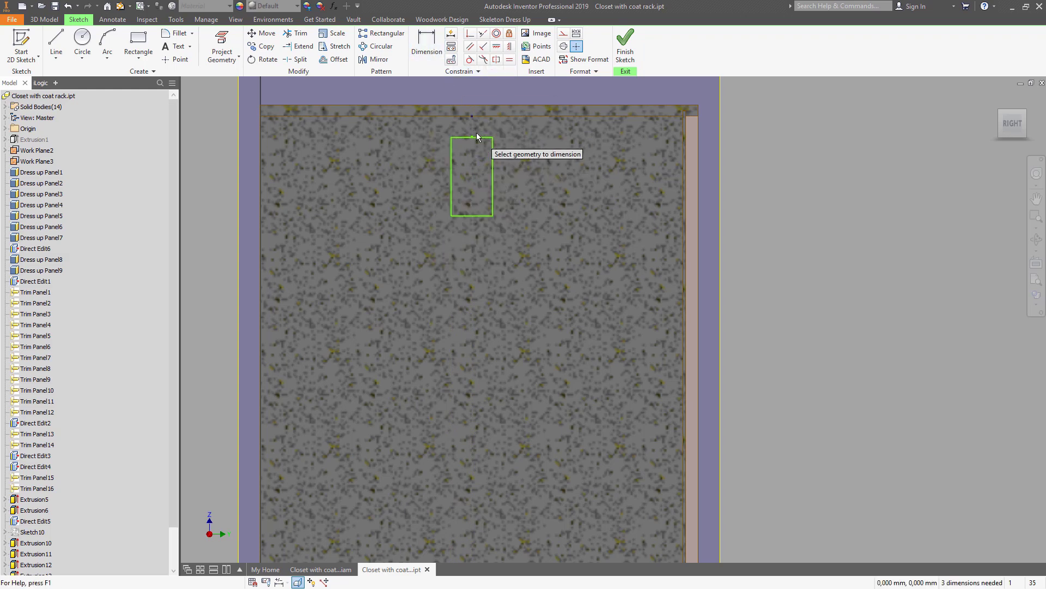
pyautogui.click(482, 137)
pyautogui.click(484, 117)
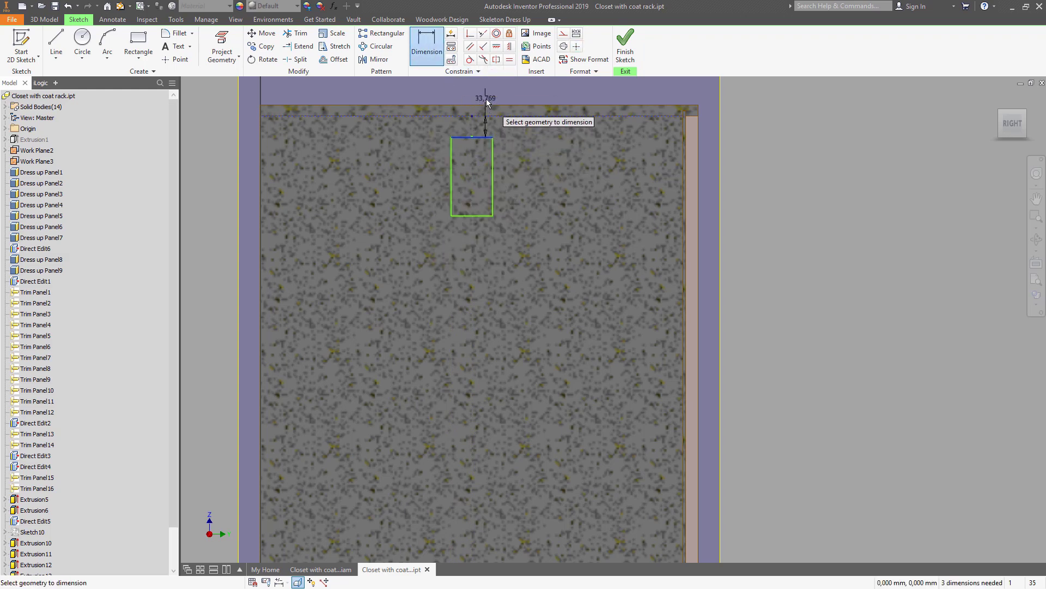
pyautogui.click(487, 103)
pyautogui.write('50')
pyautogui.press('Return')
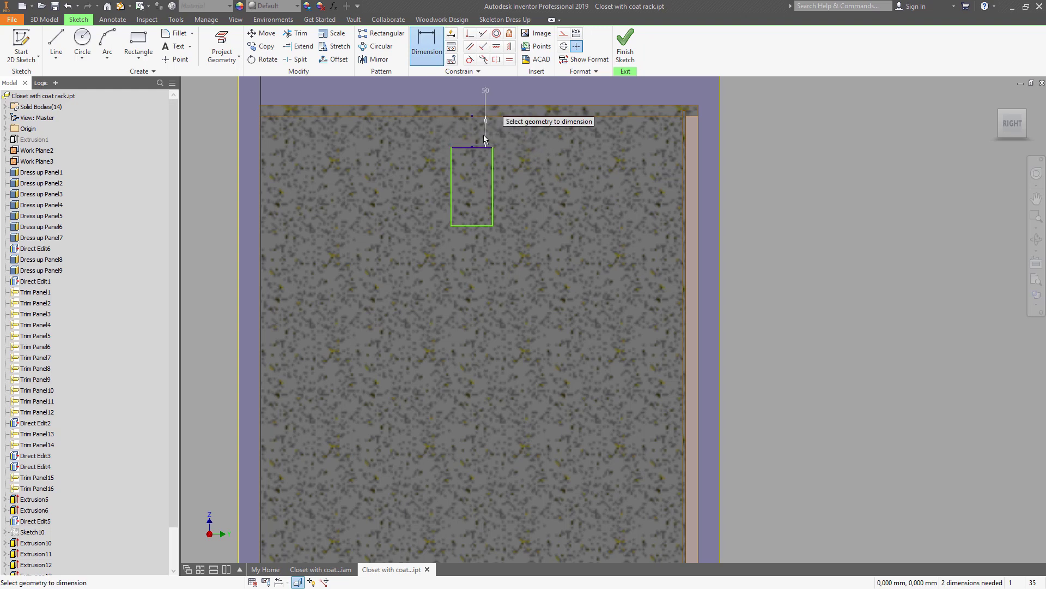
# Step: Set the rectangle height to 30 and width to 15, then finish the sketch
pyautogui.click(473, 224)
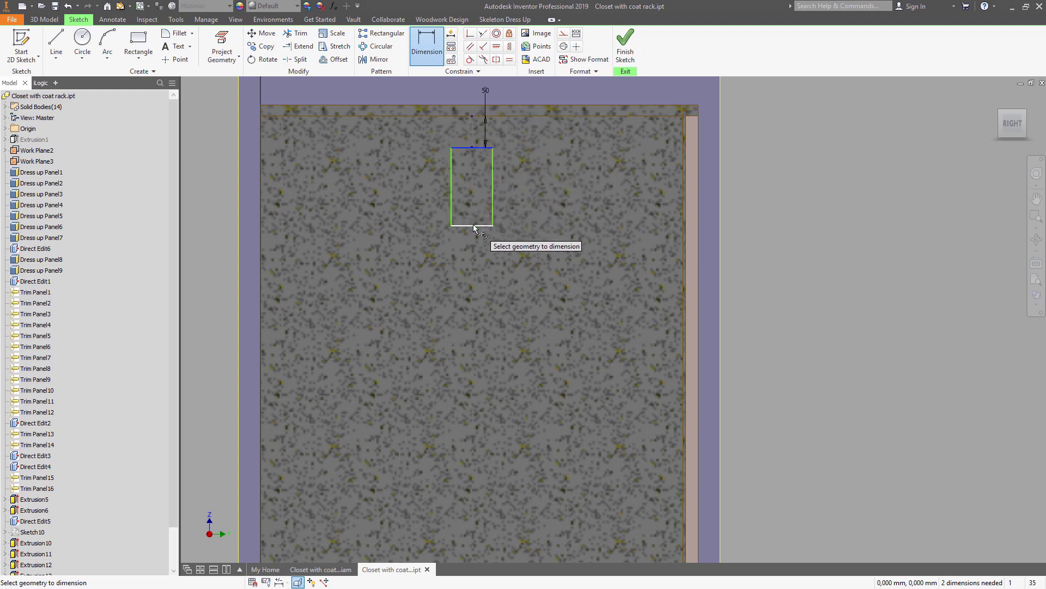
pyautogui.click(510, 186)
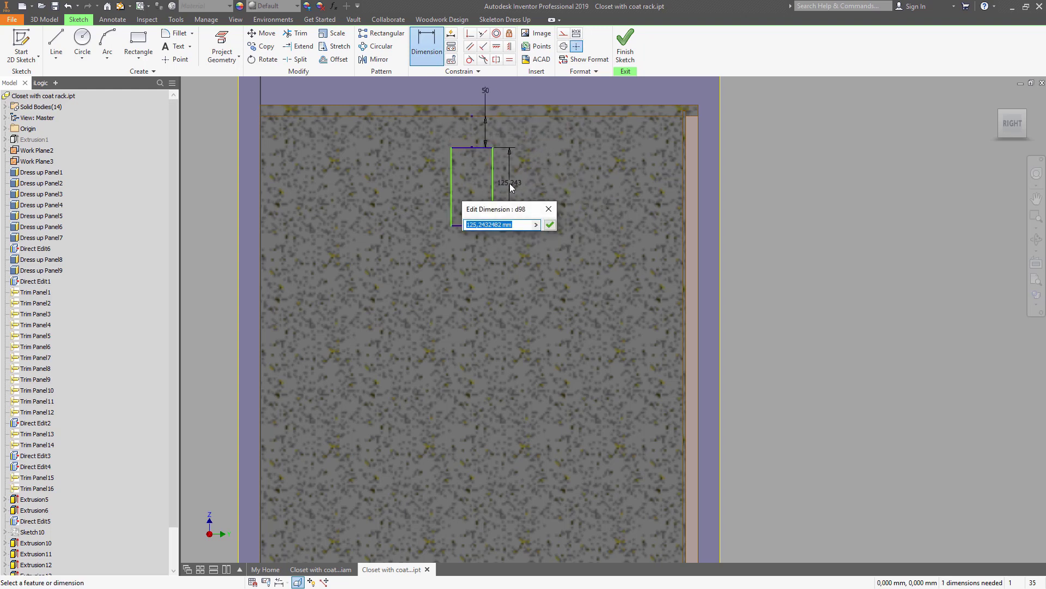
pyautogui.write('30')
pyautogui.press('Return')
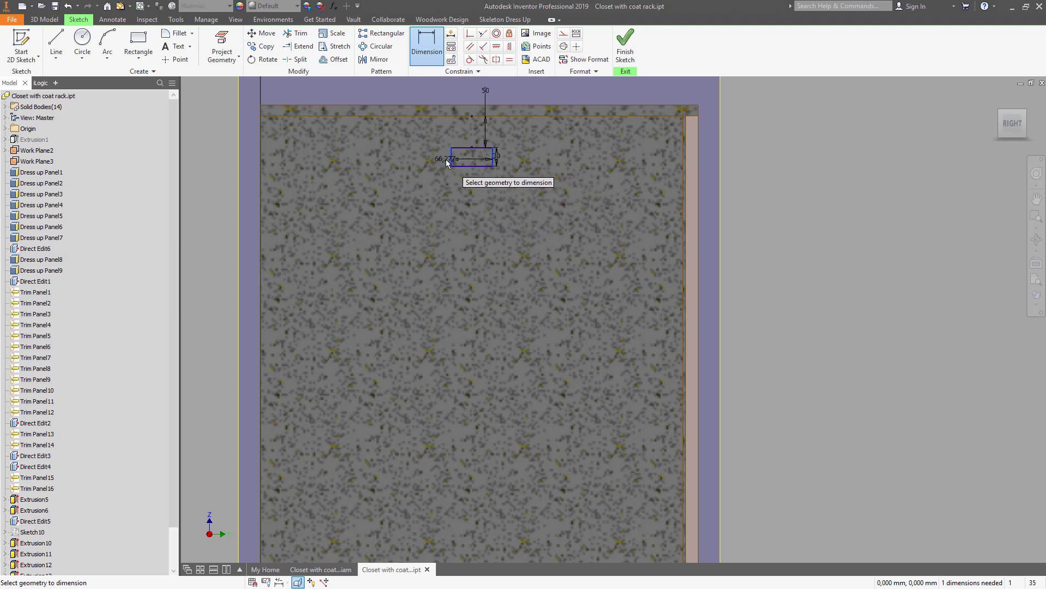
pyautogui.click(466, 133)
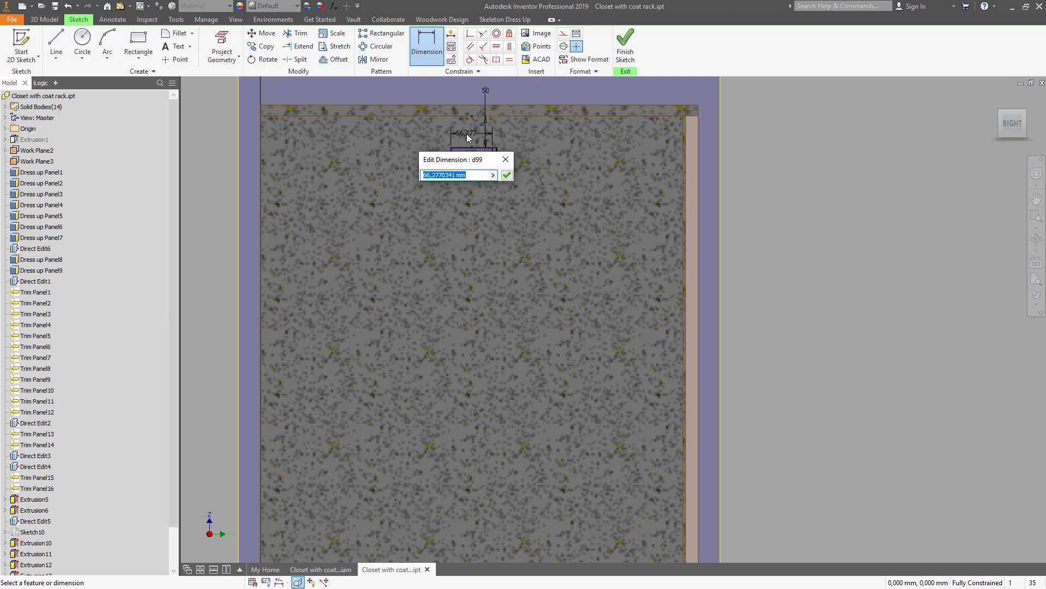
pyautogui.write('15')
pyautogui.press('Return')
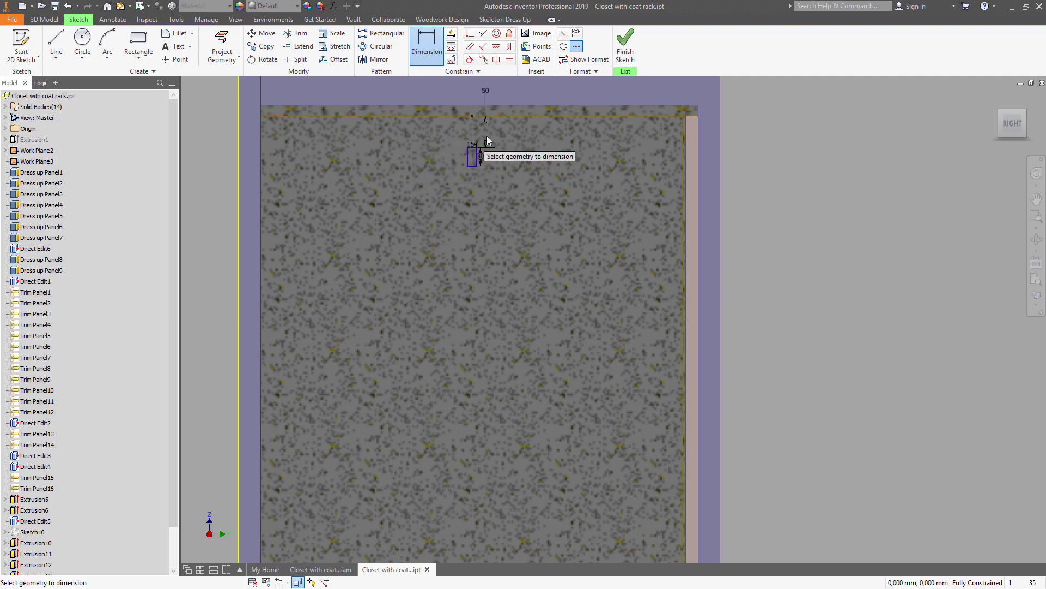
pyautogui.click(616, 54)
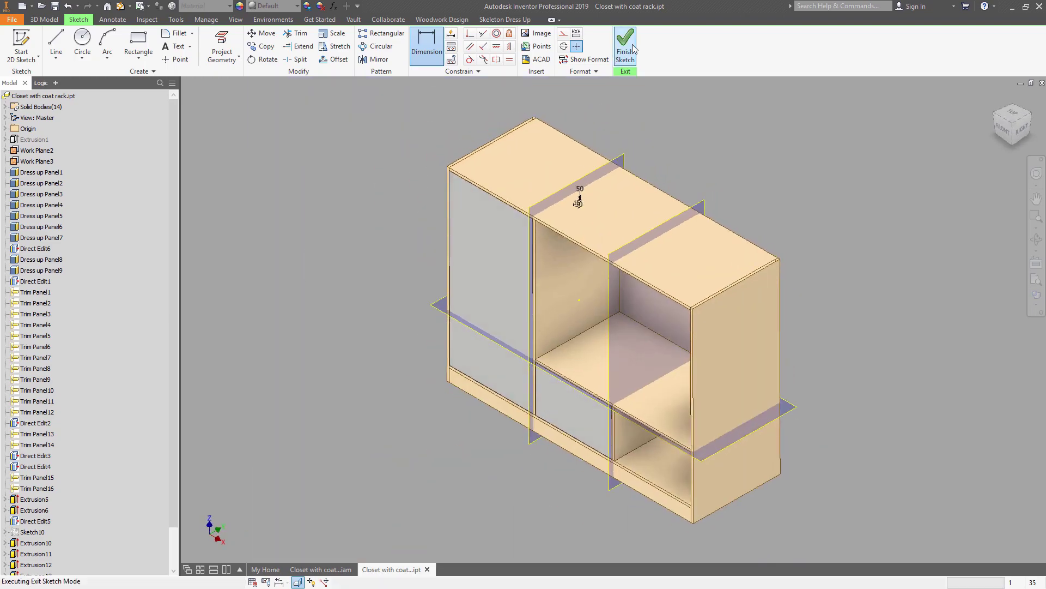
# Step: Extrude the rectangle To the cabinet's right end face as a new solid, then view Front
pyautogui.press('e')
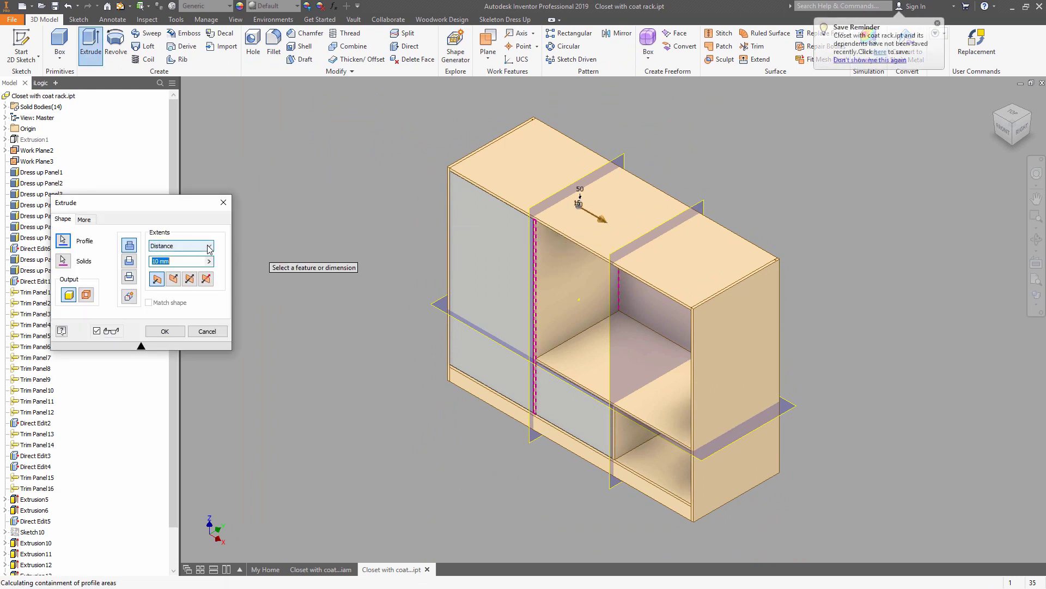
pyautogui.click(183, 246)
pyautogui.click(182, 269)
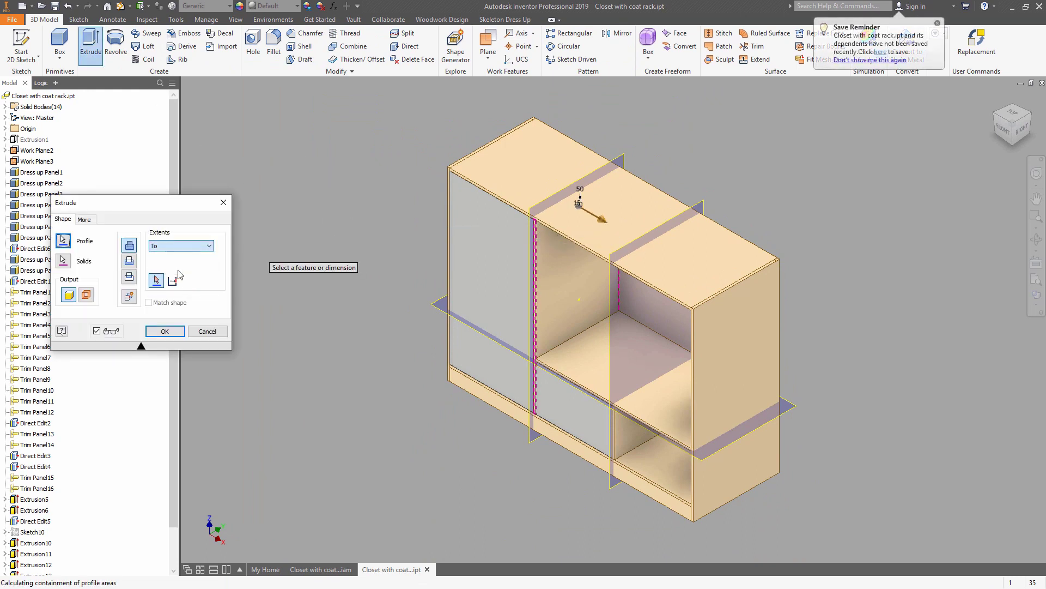
pyautogui.click(991, 116)
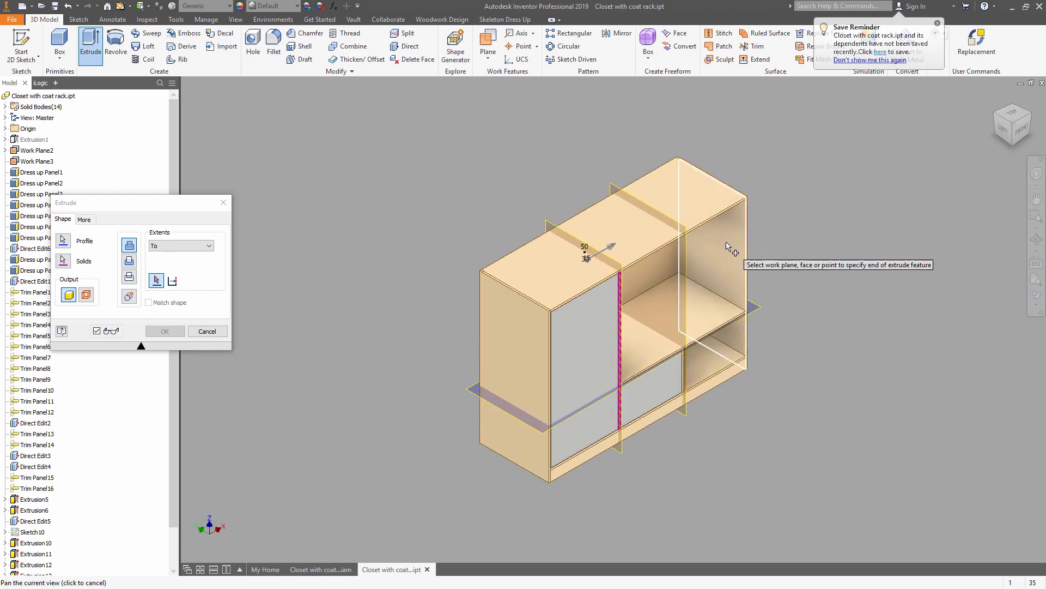
pyautogui.click(726, 246)
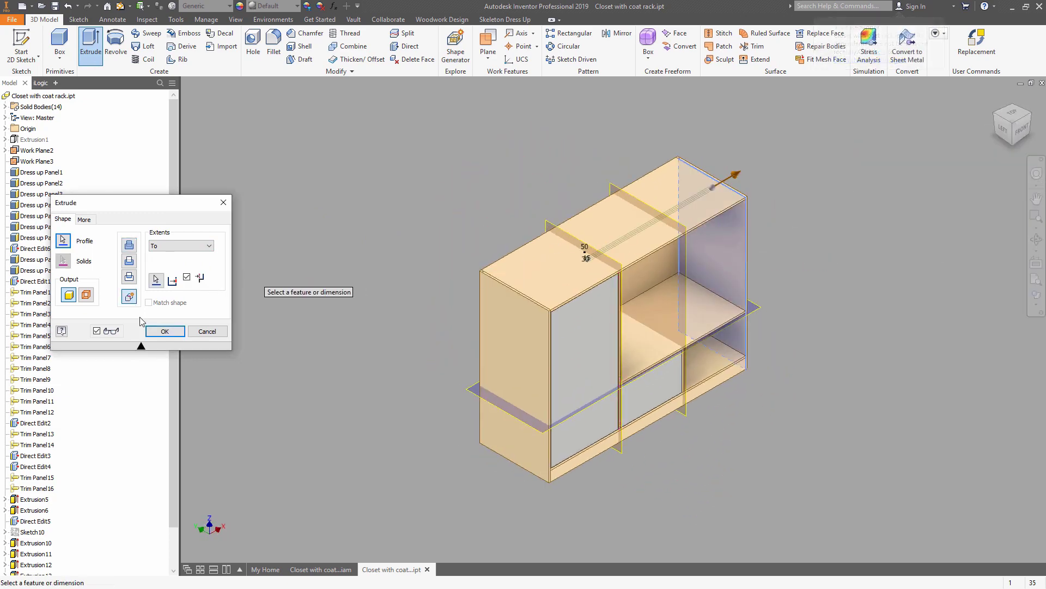
pyautogui.click(163, 332)
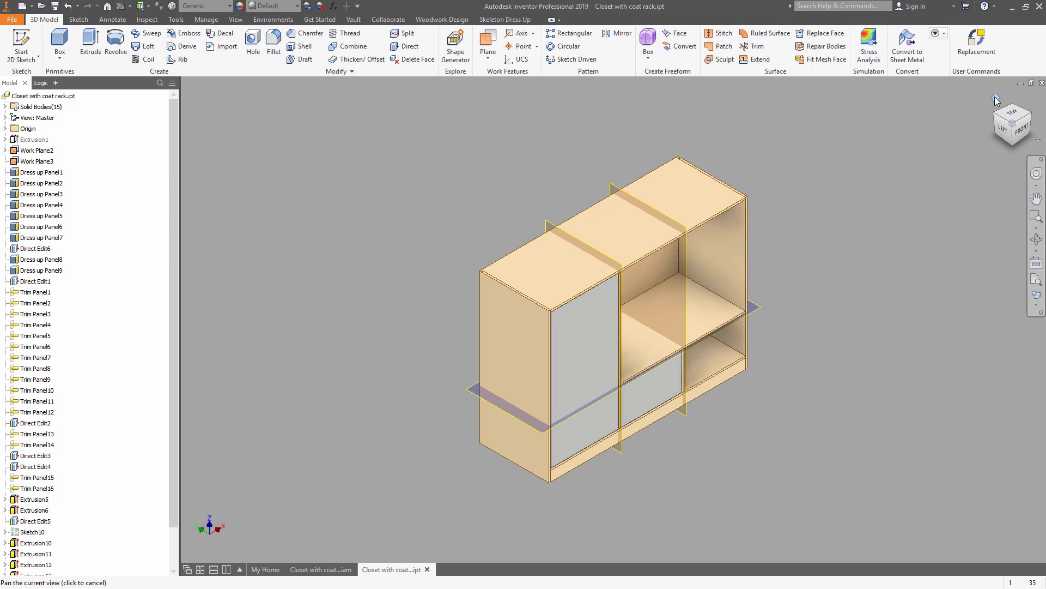
pyautogui.click(996, 101)
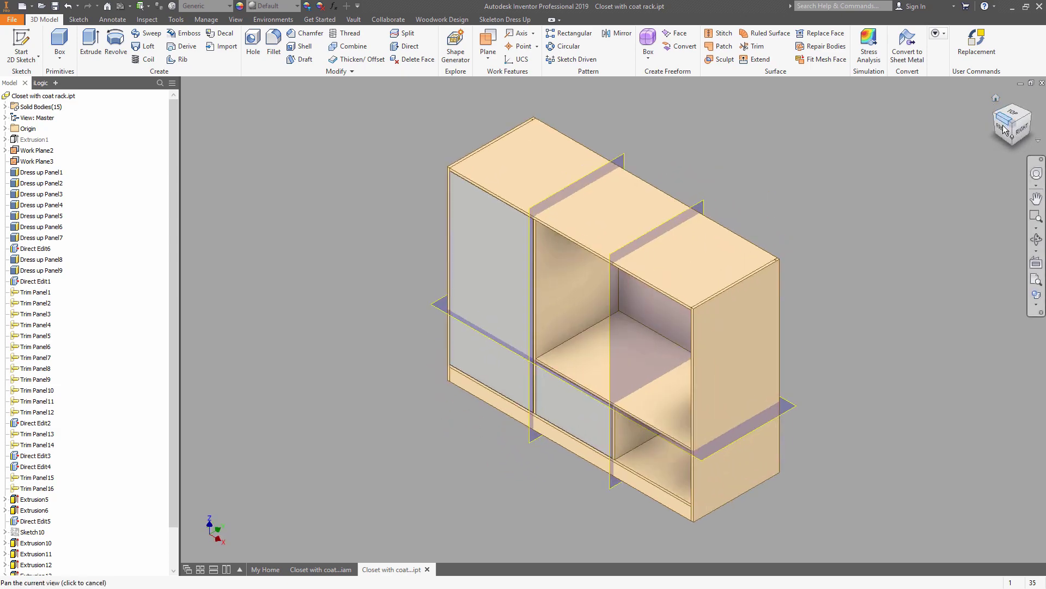
pyautogui.click(1004, 131)
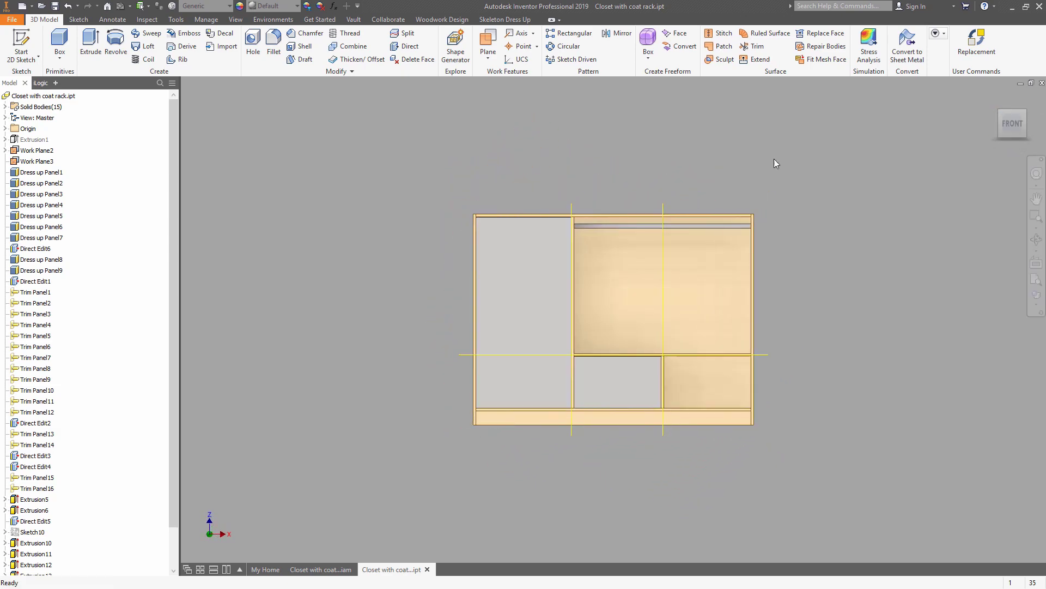
# Step: Rename the new solid body under Solid Bodies to Rack_conception
pyautogui.click(5, 107)
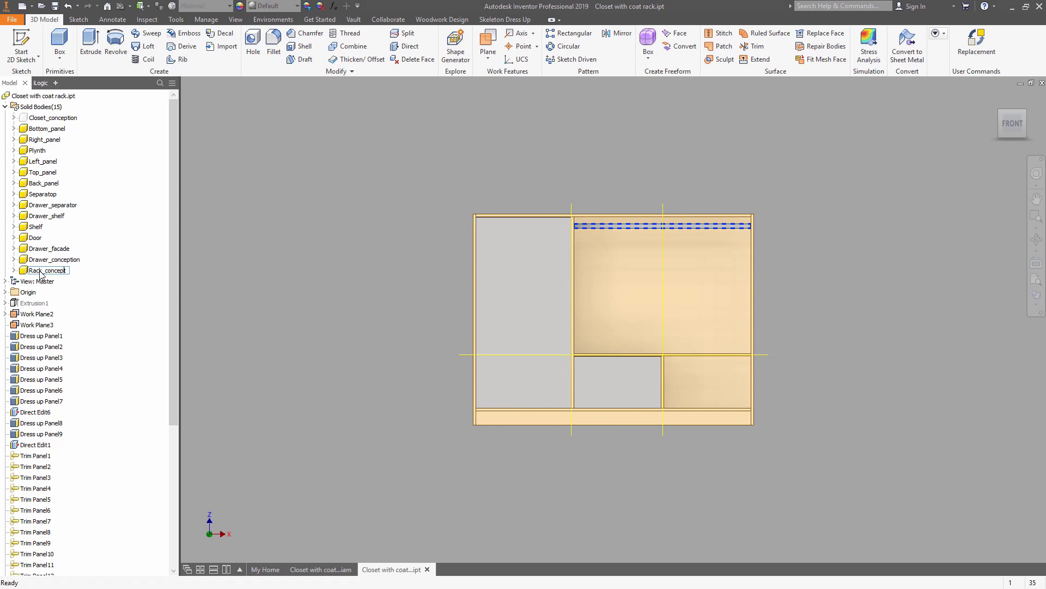
pyautogui.press('Return')
# Step: Make Components from the bodies, targeting the existing Closet with coat rack.iam assembly
pyautogui.click(206, 19)
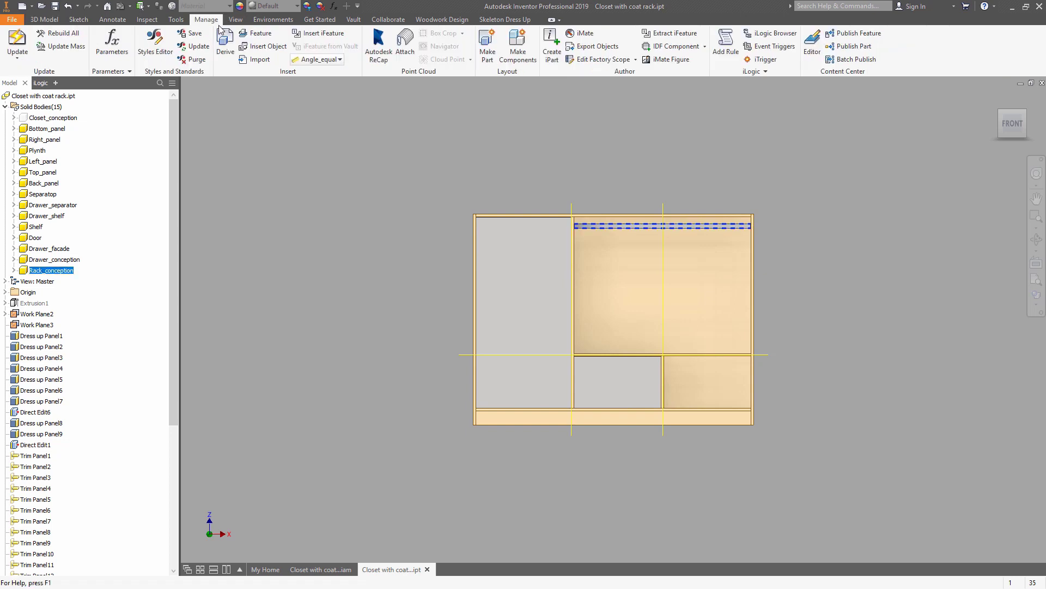
pyautogui.click(515, 52)
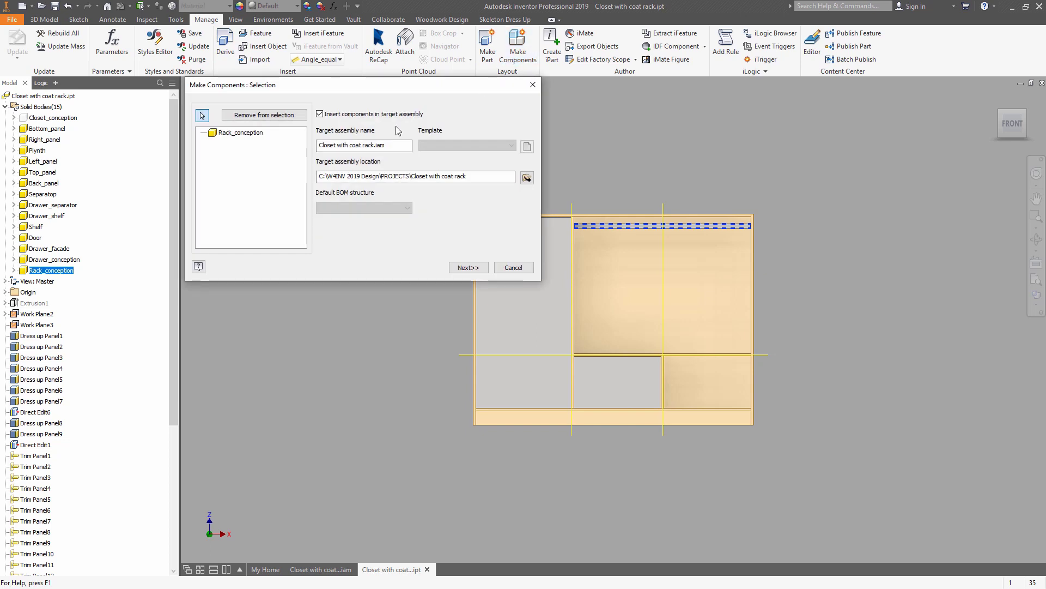
pyautogui.click(526, 177)
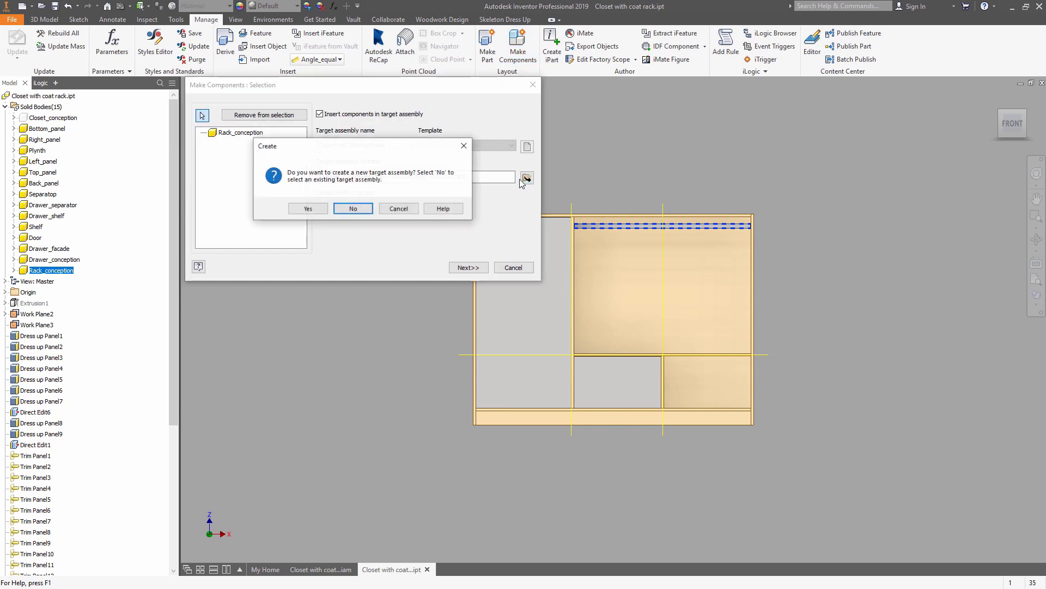
pyautogui.click(361, 207)
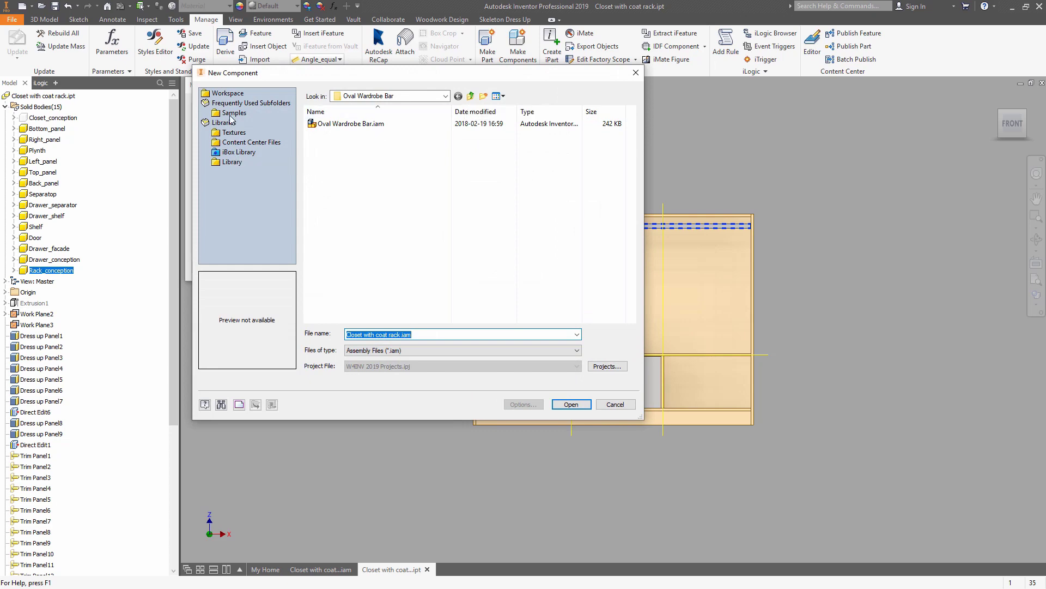
pyautogui.click(240, 94)
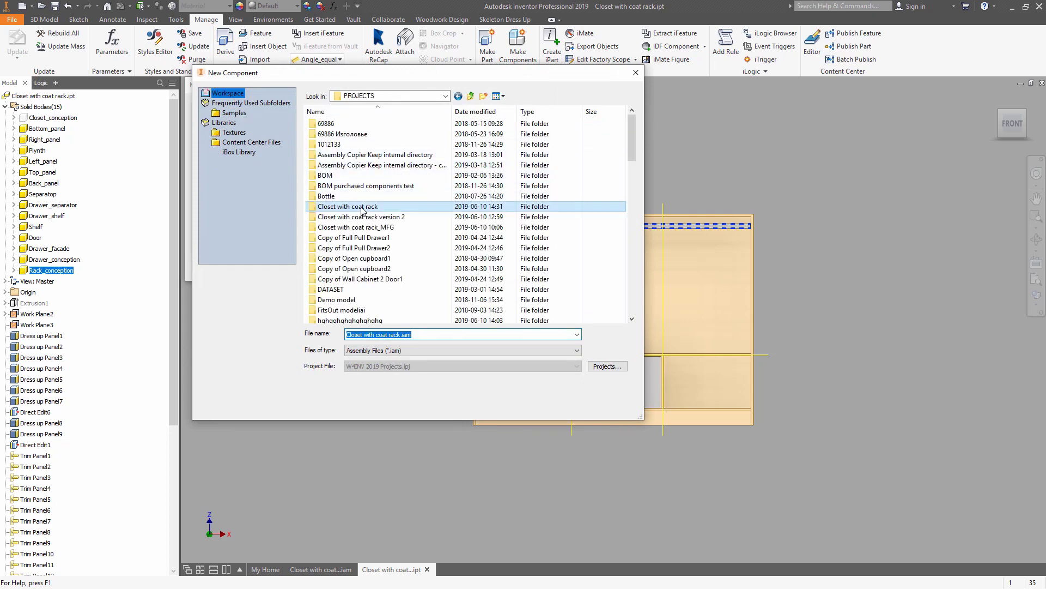
pyautogui.doubleClick(361, 206)
pyautogui.doubleClick(365, 155)
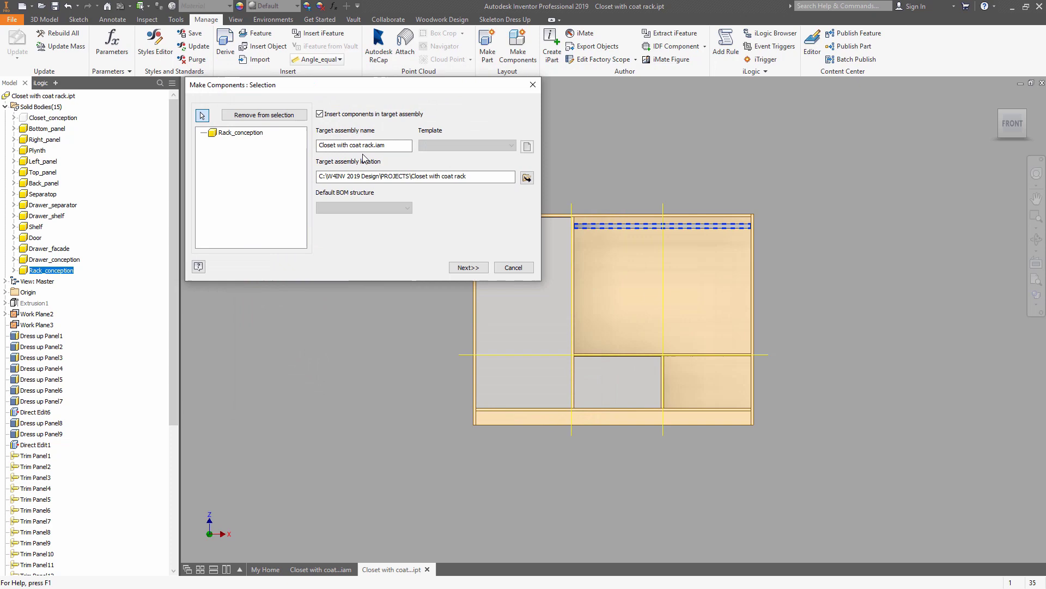
pyautogui.click(475, 267)
pyautogui.click(462, 278)
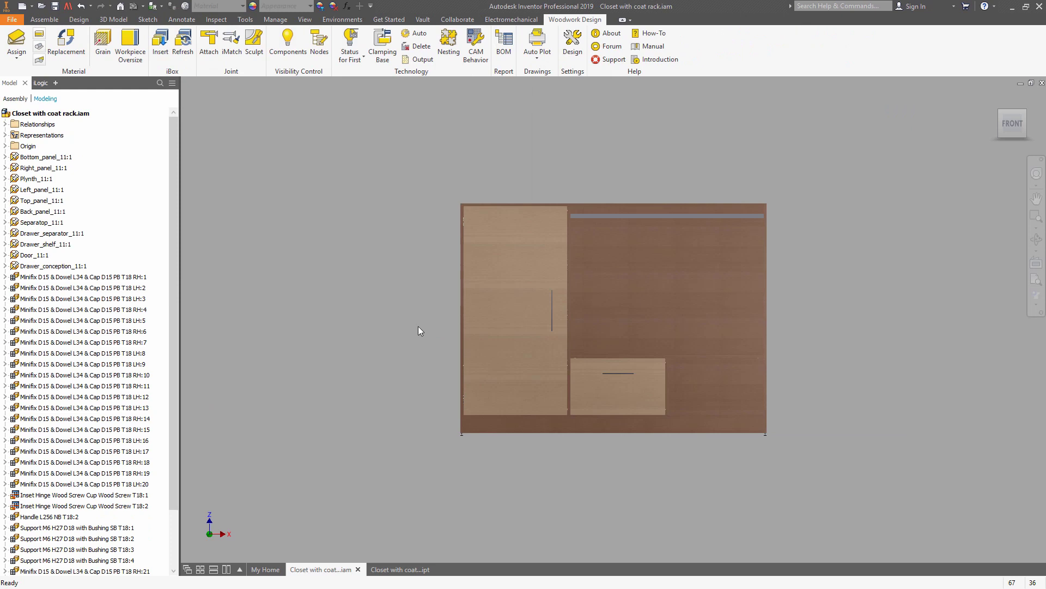
# Step: Return to the Home view and isolate Drawer_conception_11:1, then clear the selection
pyautogui.press('F6')
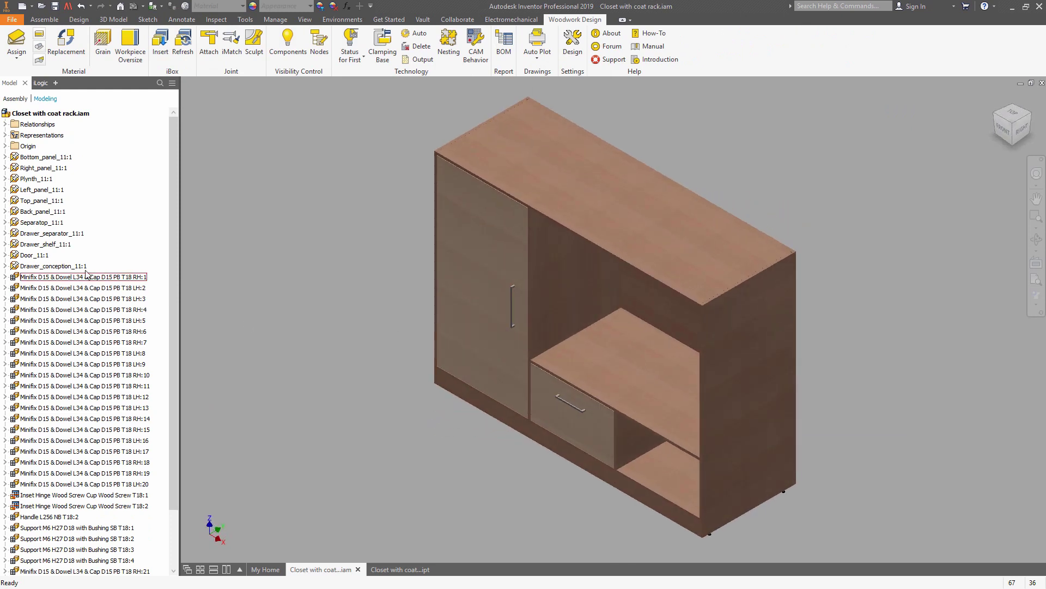
pyautogui.rightClick(83, 266)
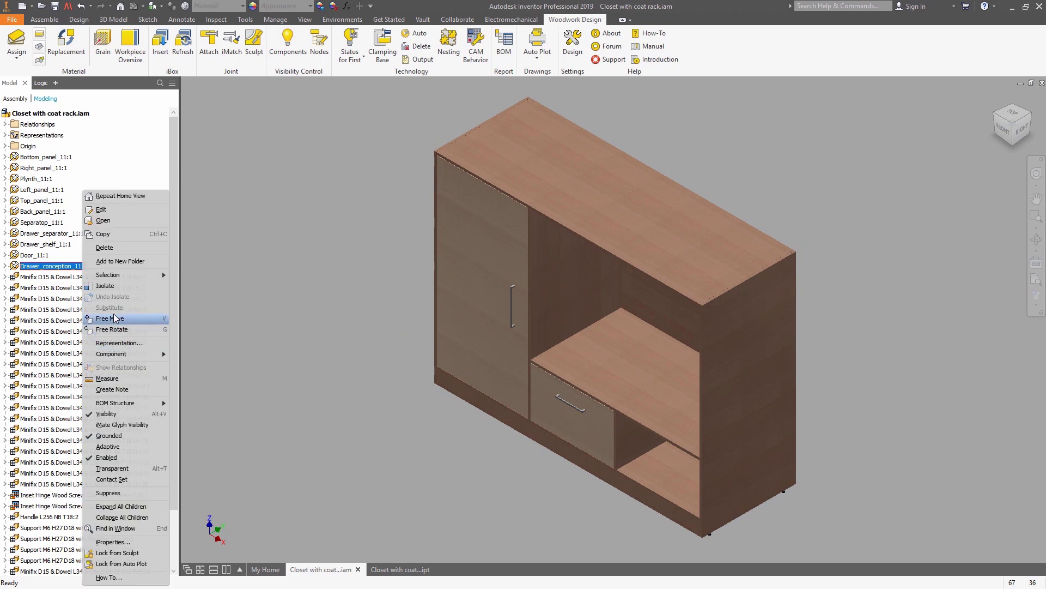
pyautogui.click(111, 287)
pyautogui.click(398, 276)
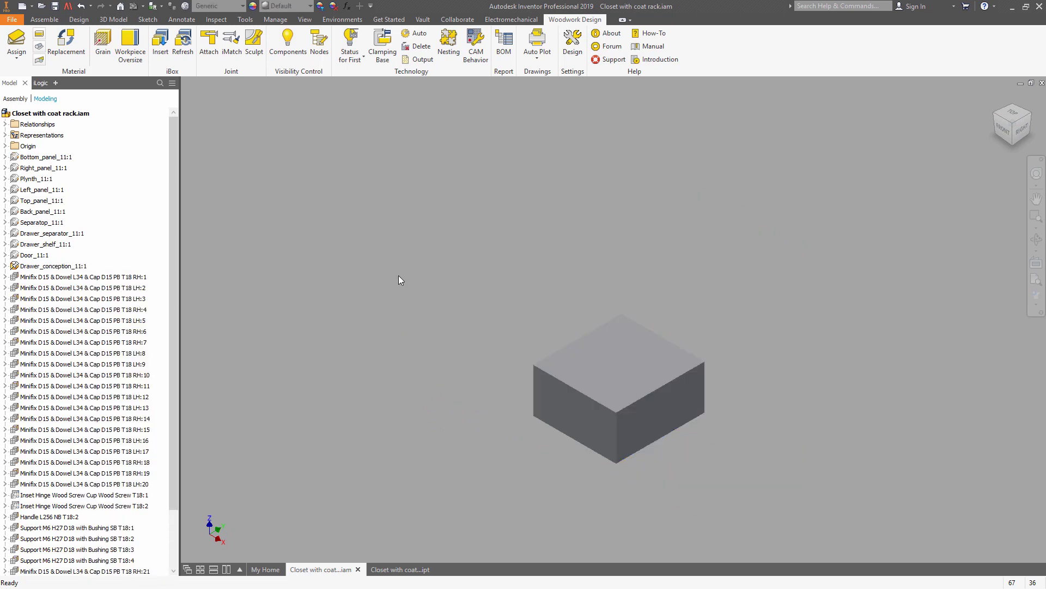
# Step: Insert the iBox Full Pull Drawer.iam, attaching its front and top planes to the drawer box
pyautogui.click(160, 46)
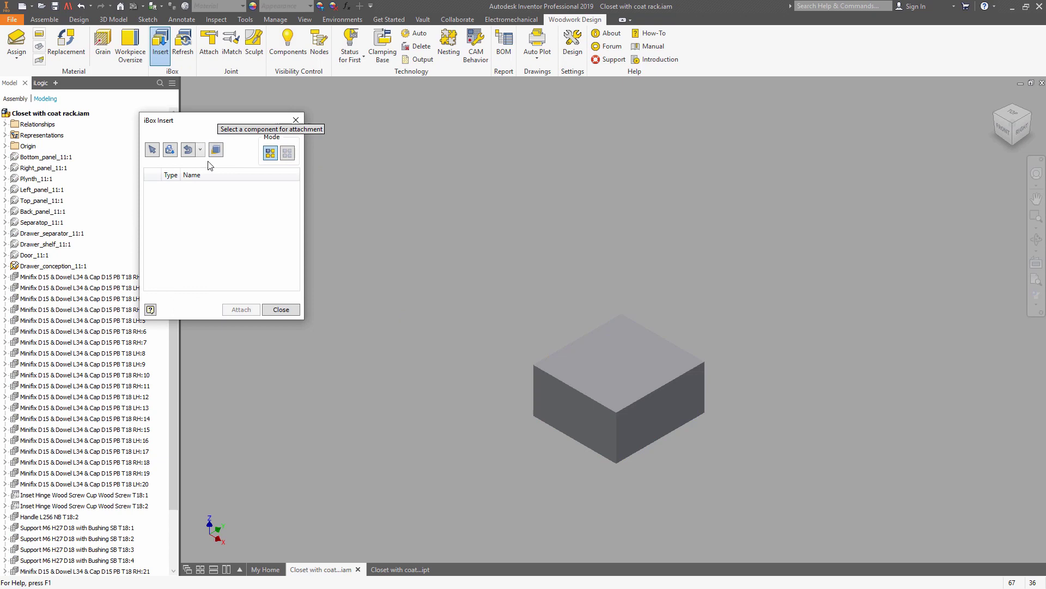
pyautogui.click(170, 150)
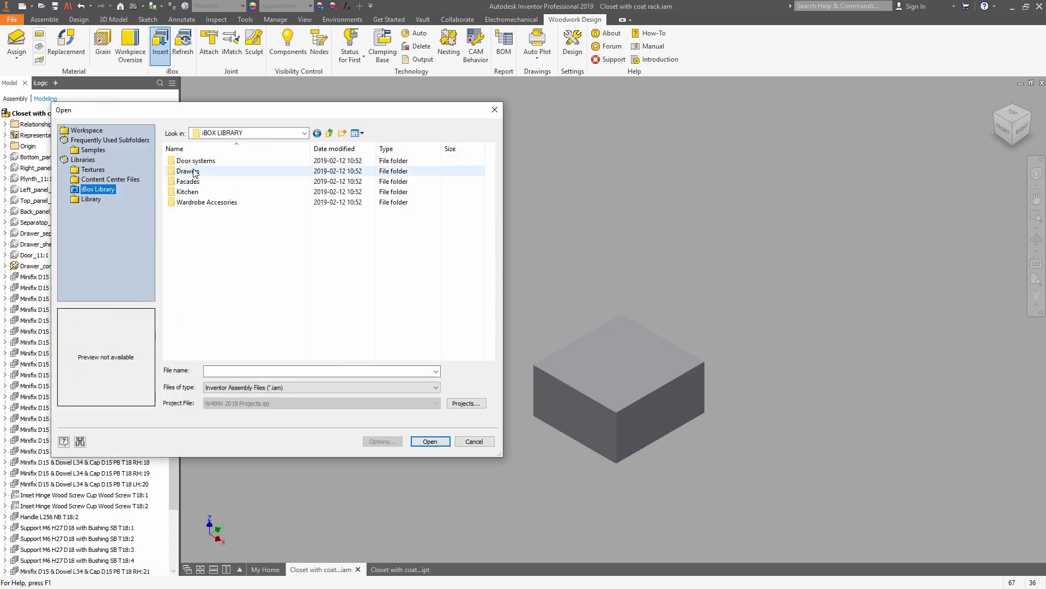
pyautogui.doubleClick(195, 172)
pyautogui.doubleClick(196, 171)
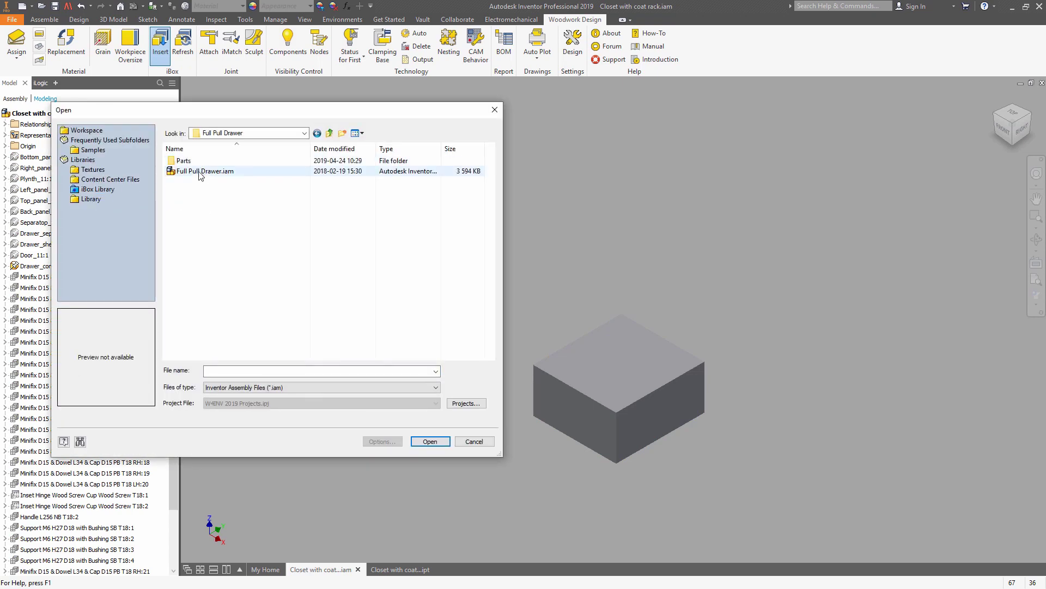
pyautogui.doubleClick(198, 172)
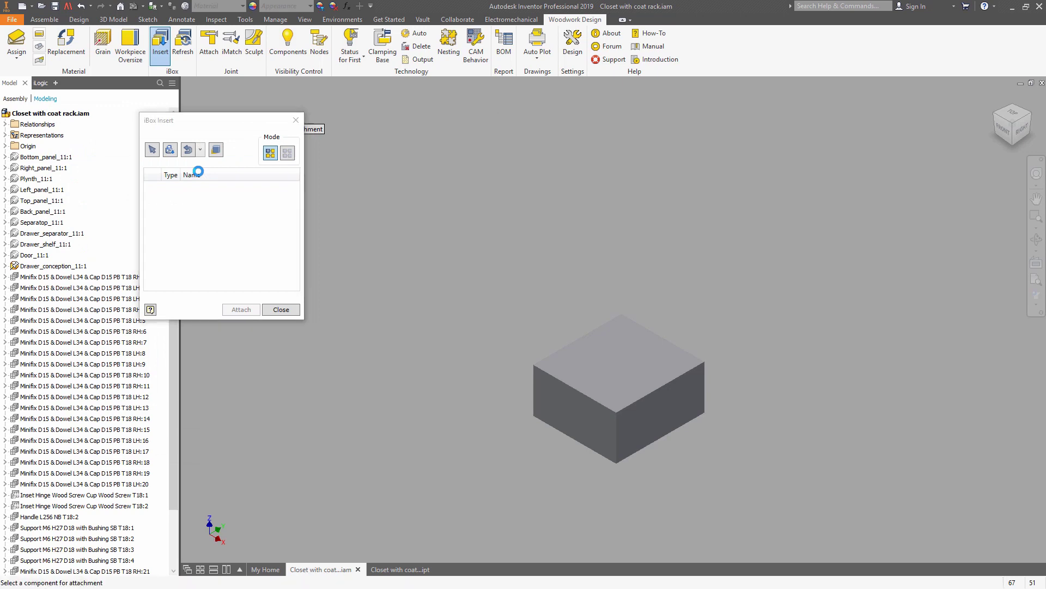
pyautogui.click(282, 295)
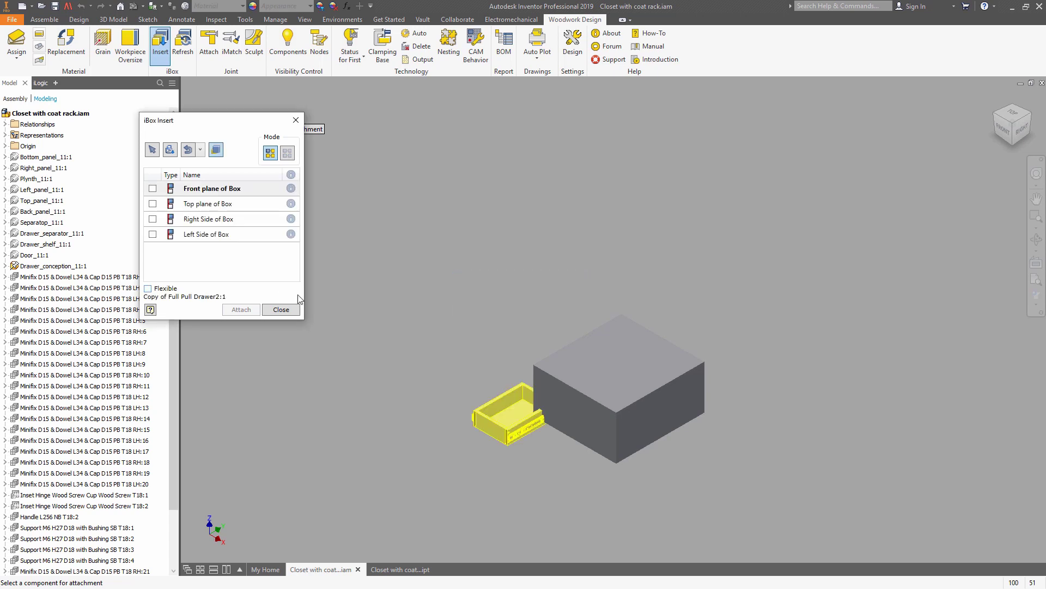
pyautogui.click(569, 416)
pyautogui.click(592, 384)
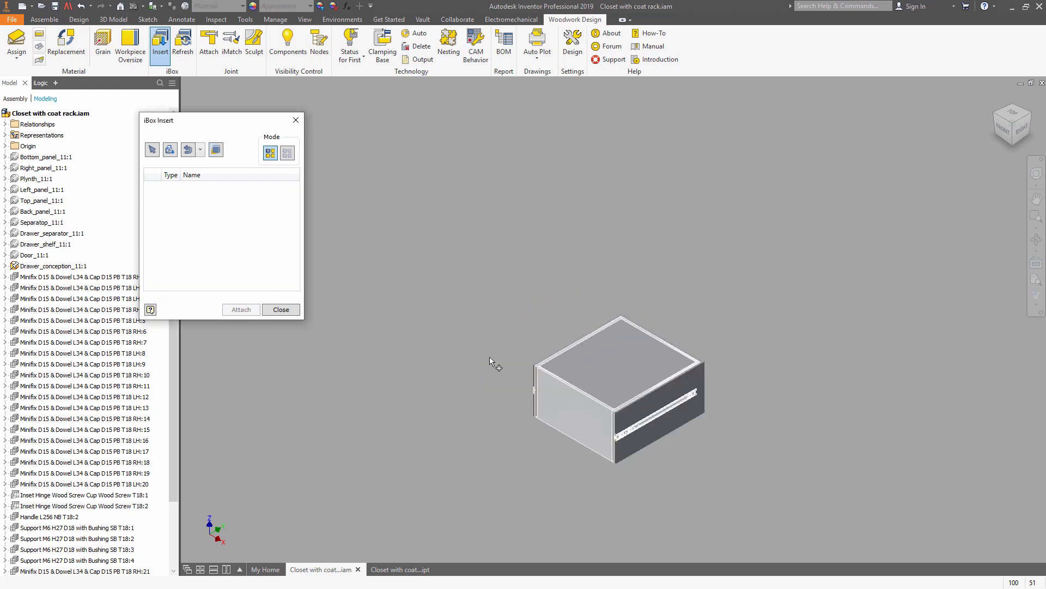
pyautogui.click(281, 309)
# Step: Undo the isolation, isolate only the thin rack bar, return to Home view and start iBox Insert
pyautogui.rightClick(591, 371)
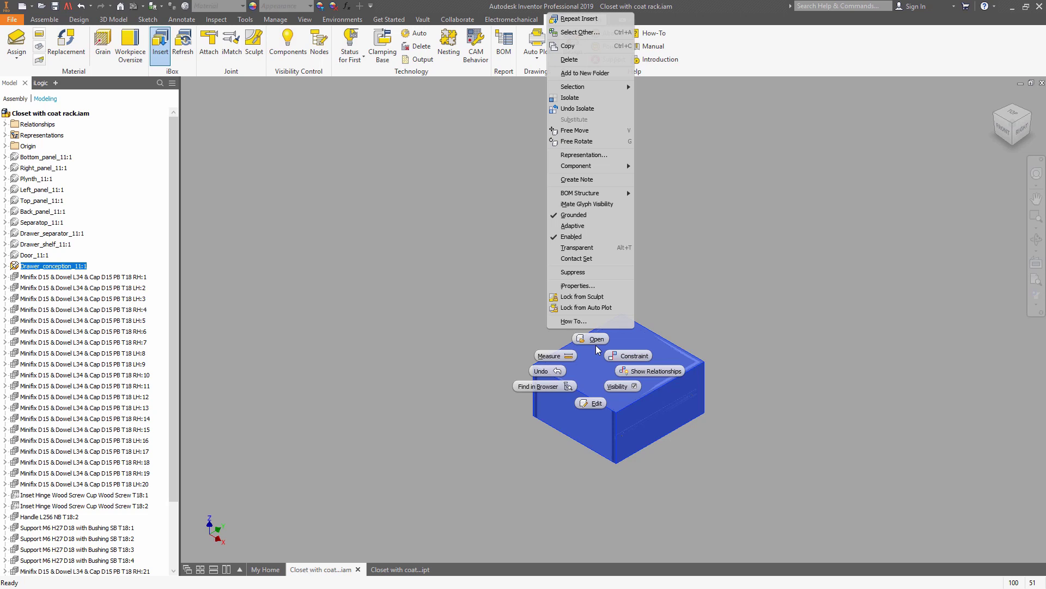
pyautogui.click(576, 109)
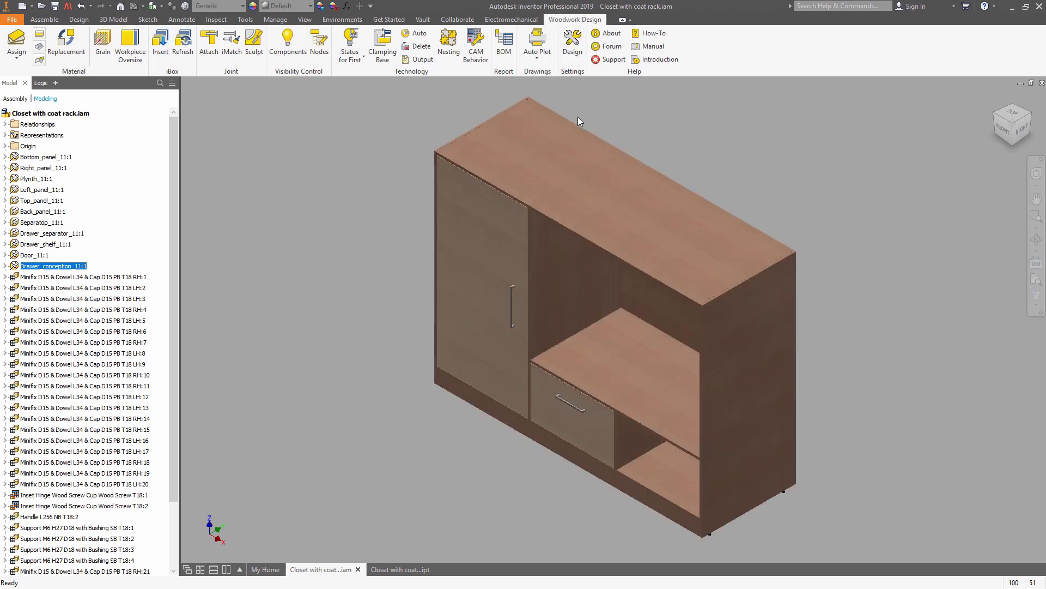
pyautogui.click(1008, 128)
pyautogui.rightClick(686, 216)
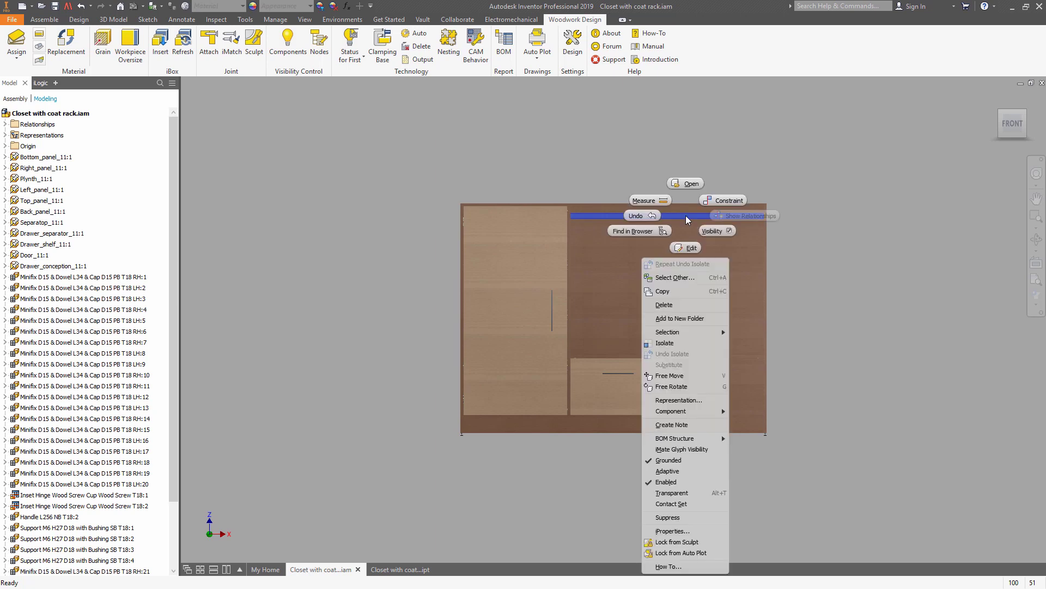
pyautogui.click(673, 343)
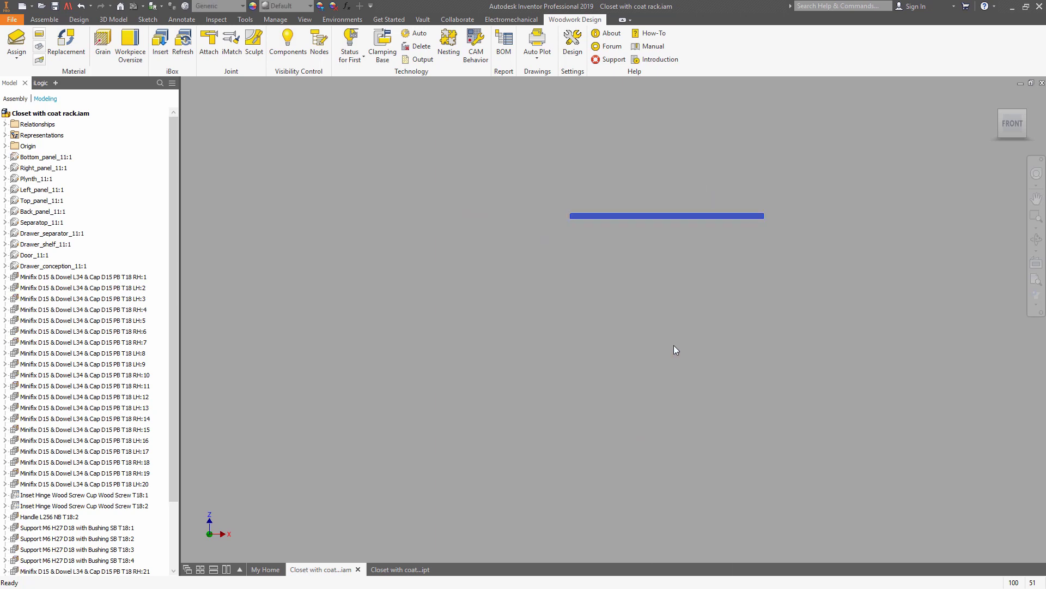
pyautogui.press('F6')
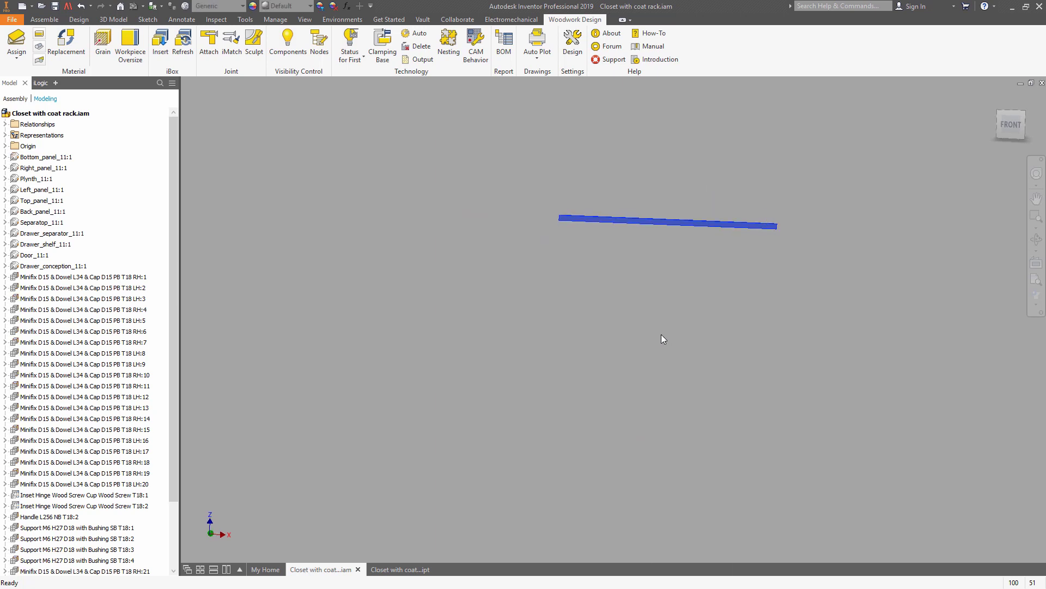
pyautogui.click(160, 44)
# Step: Choose Oval Wardrobe Bar.iam from the iBox library's Wardrobe Accesories folder, keeping default naming
pyautogui.click(173, 153)
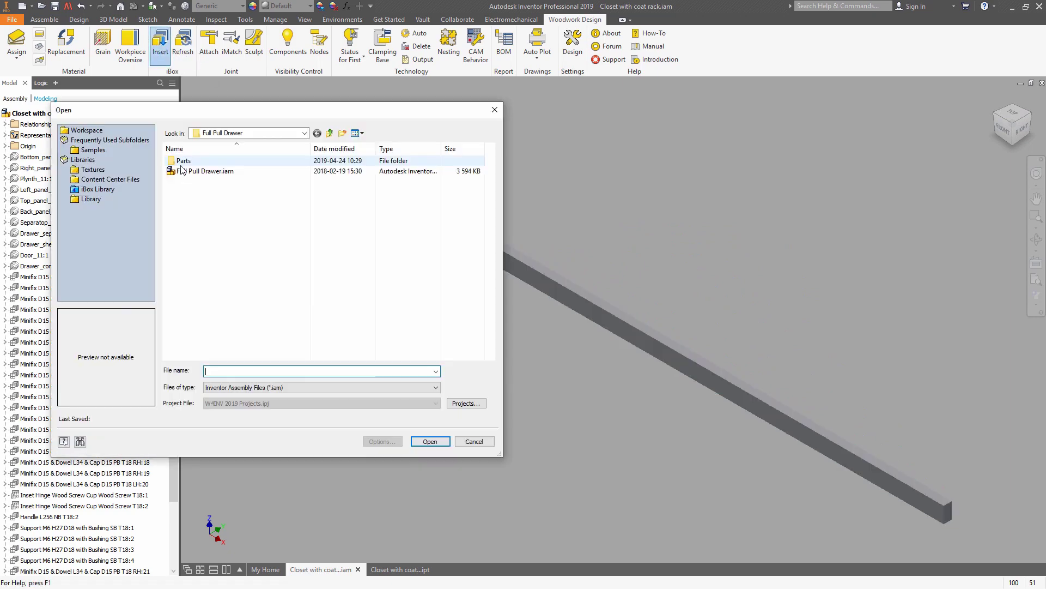
pyautogui.click(95, 189)
pyautogui.doubleClick(206, 202)
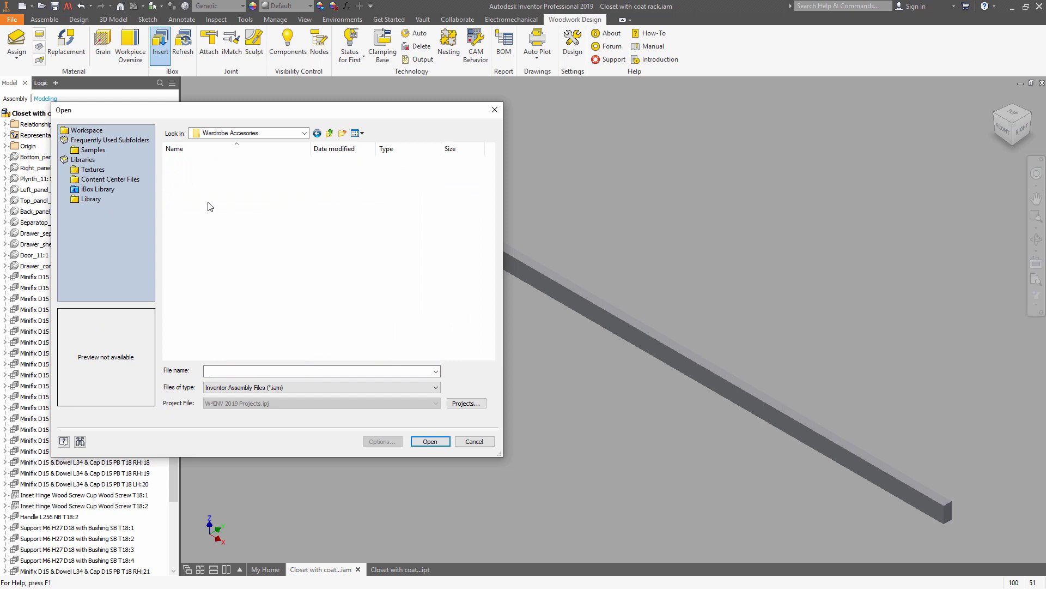
pyautogui.doubleClick(205, 163)
pyautogui.doubleClick(205, 162)
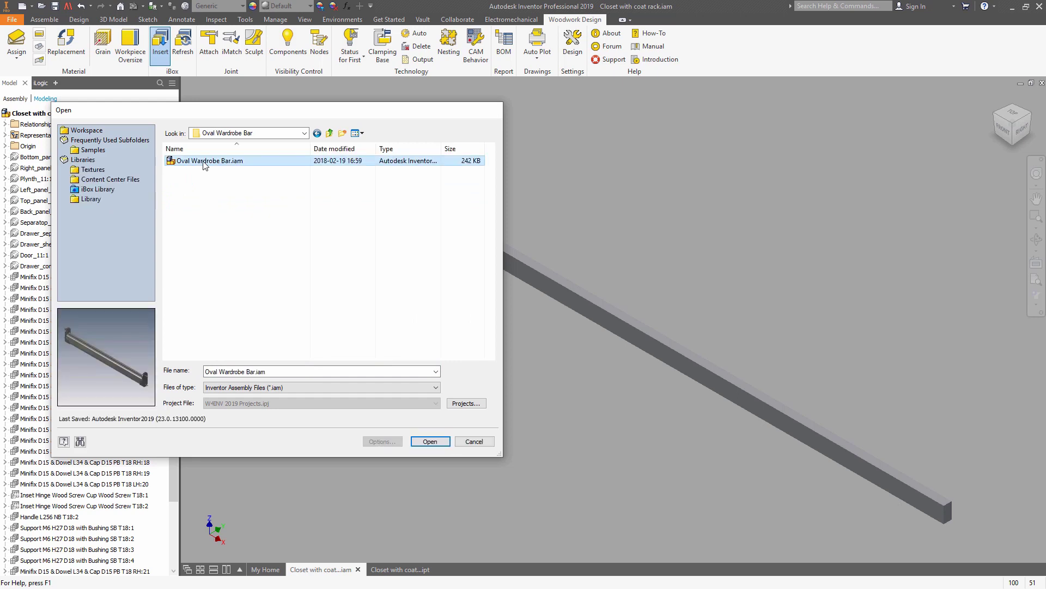
pyautogui.click(282, 295)
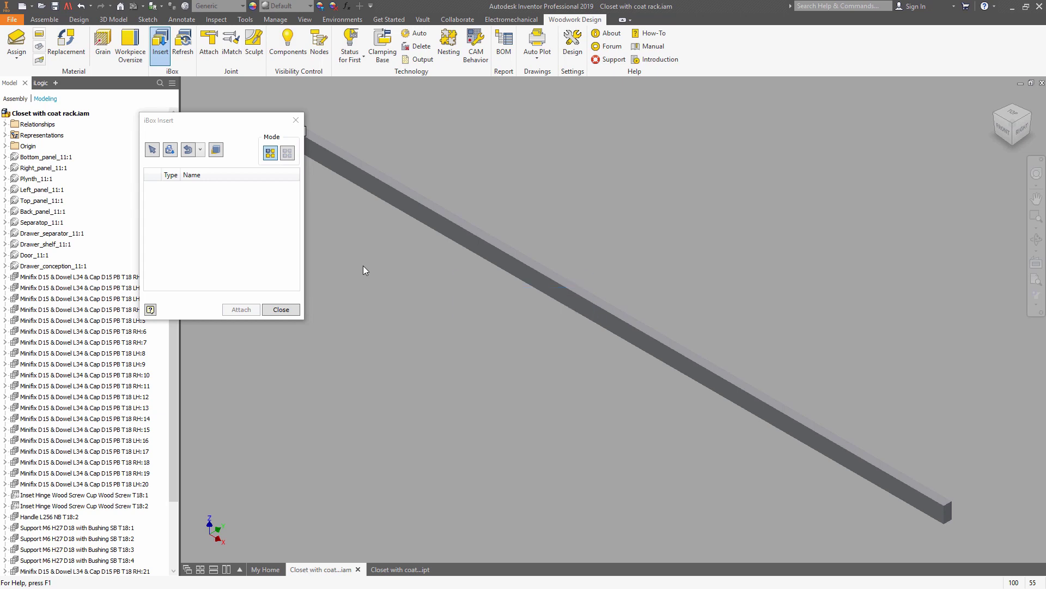
# Step: Attach the wardrobe bar to the rack bar's top and front faces
pyautogui.click(438, 217)
pyautogui.click(439, 208)
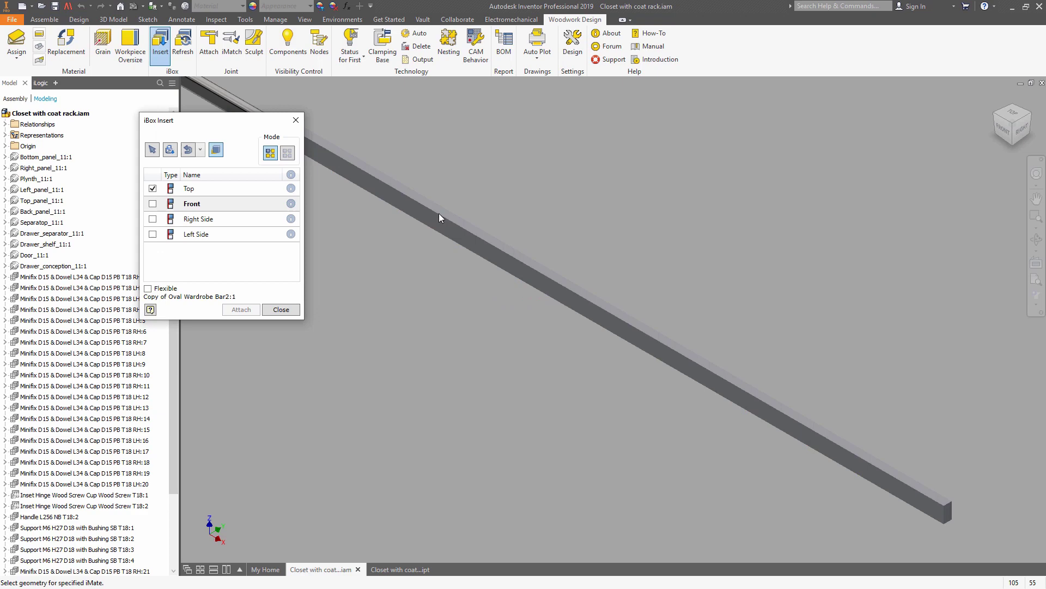
pyautogui.click(437, 223)
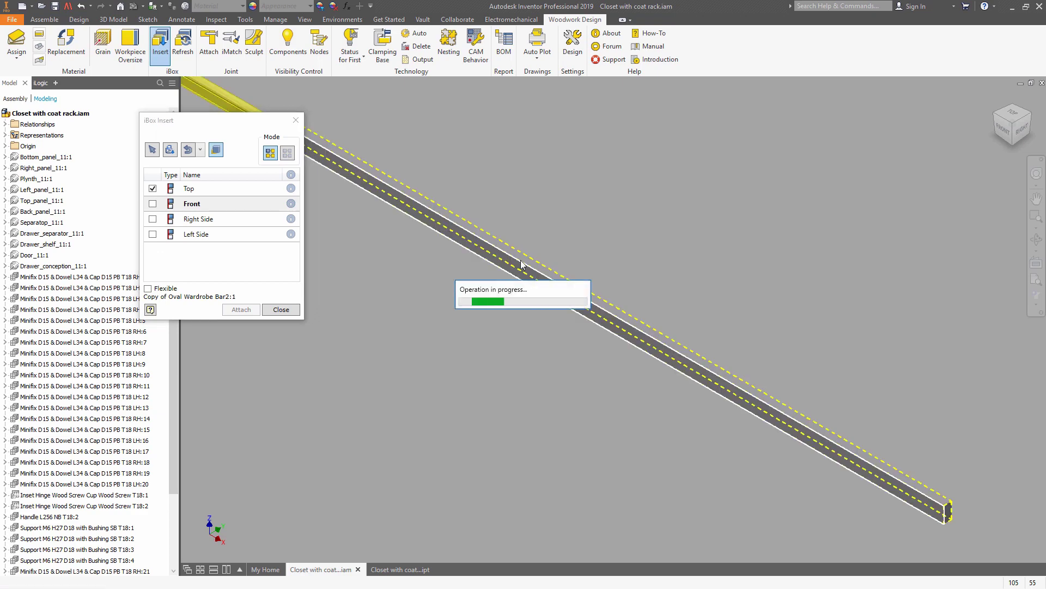
pyautogui.click(949, 514)
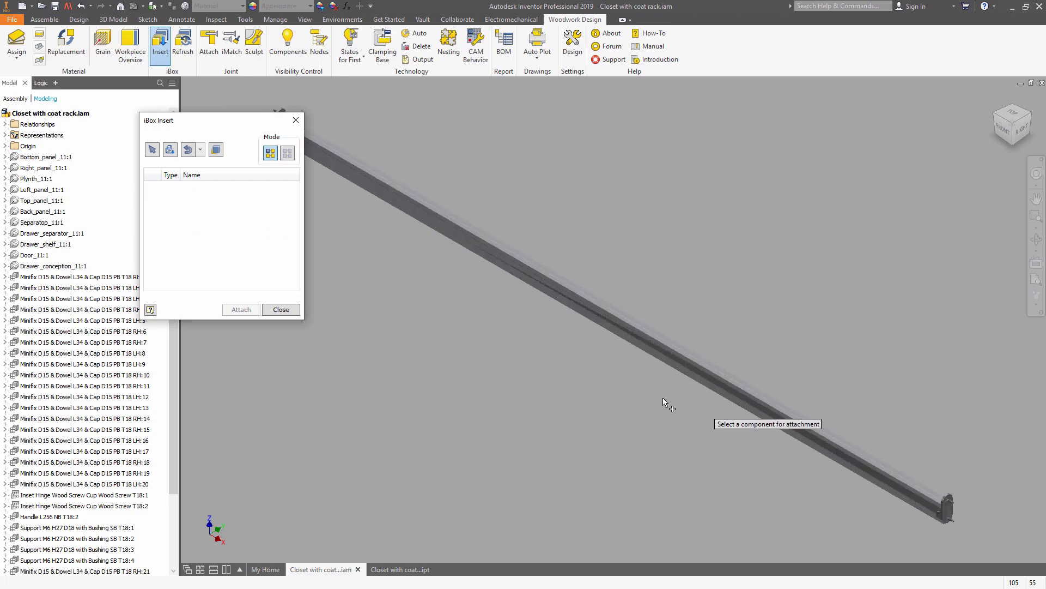
# Step: Finish placing the wardrobe bar, undo the isolation to show the whole closet, and clear the Top_panel selection
pyautogui.click(297, 119)
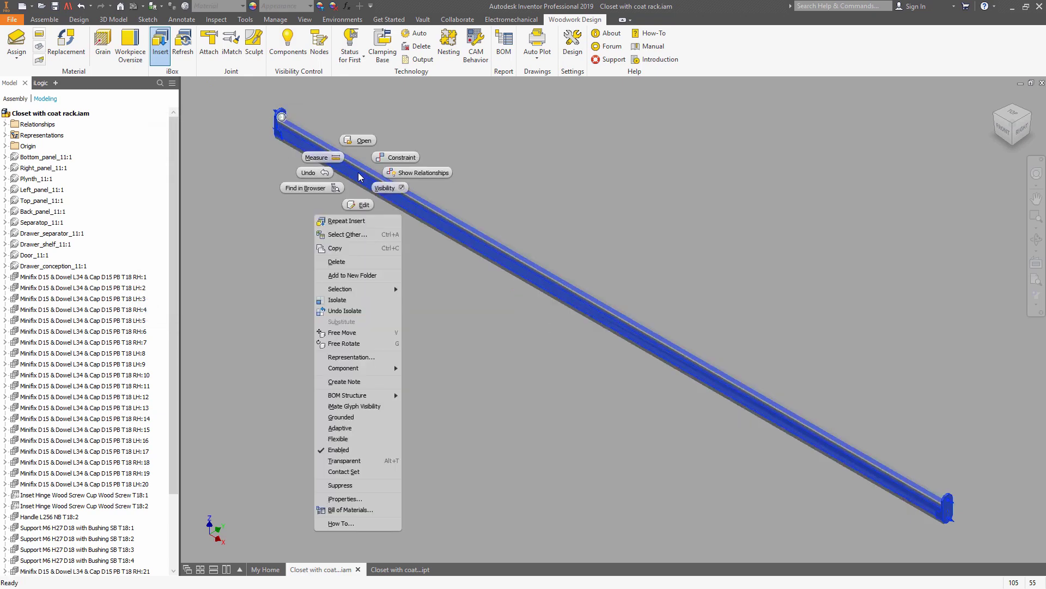
pyautogui.click(345, 311)
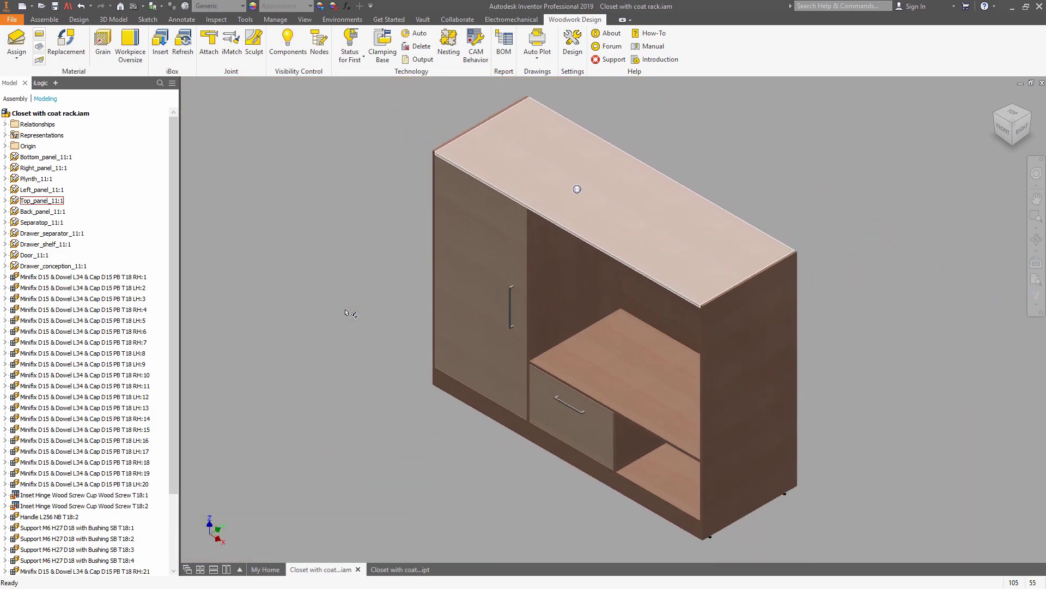
pyautogui.click(344, 317)
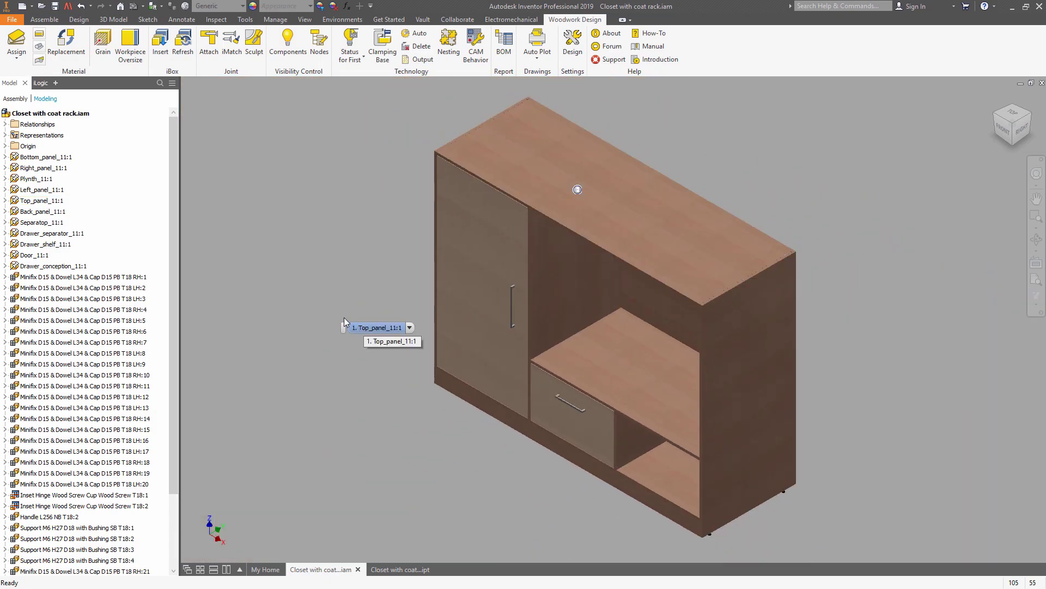
# Step: Start a new sketch on the vertical separator panel face in Closet with coat rack.ipt
pyautogui.click(400, 569)
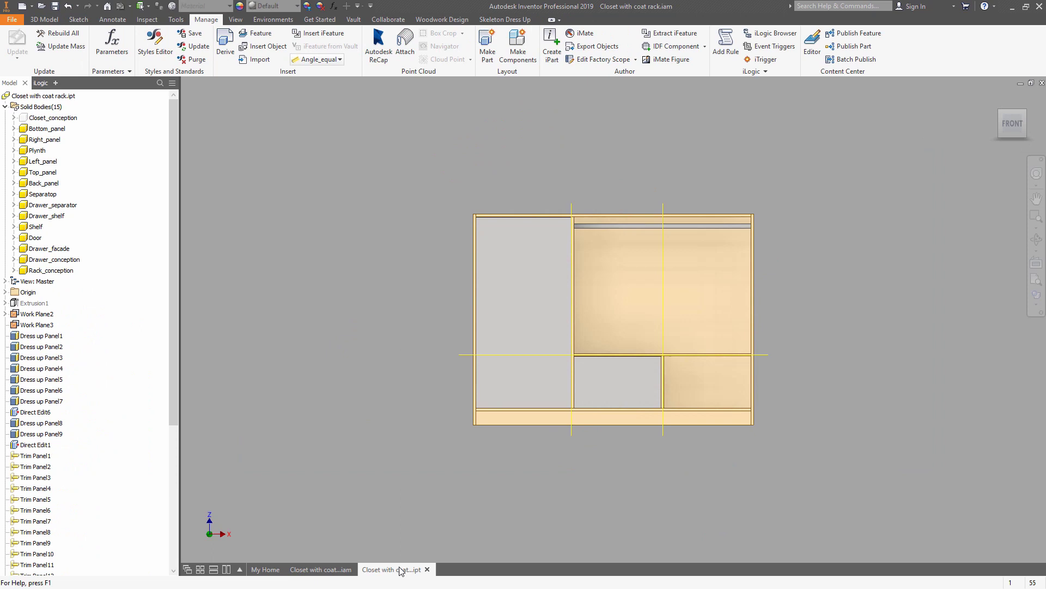
pyautogui.scroll(5, 579, 409)
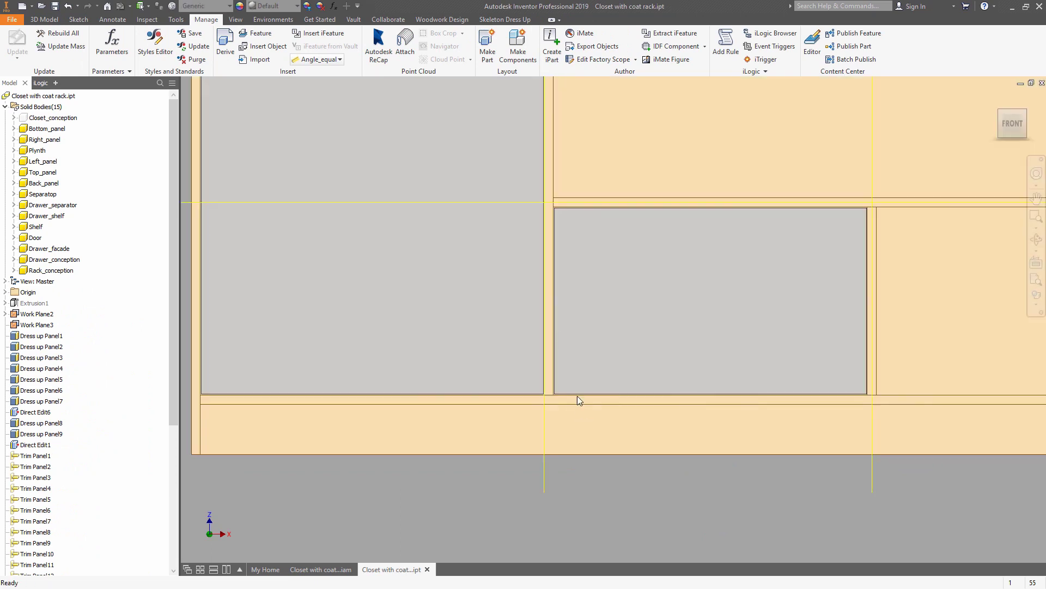
pyautogui.click(551, 299)
pyautogui.click(631, 288)
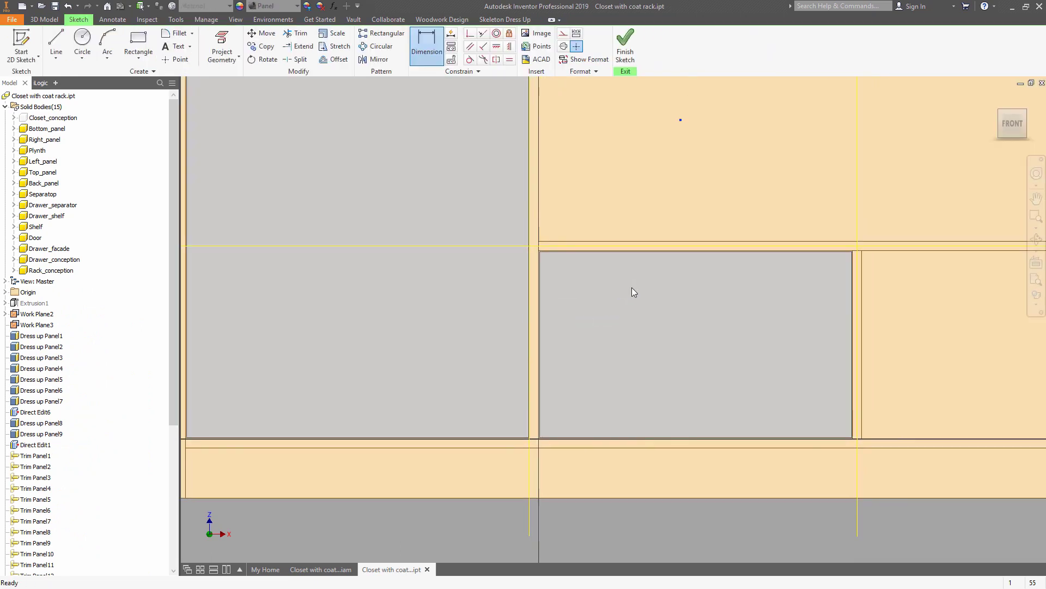
# Step: Project the surrounding closet panel edges into the sketch
pyautogui.click(222, 46)
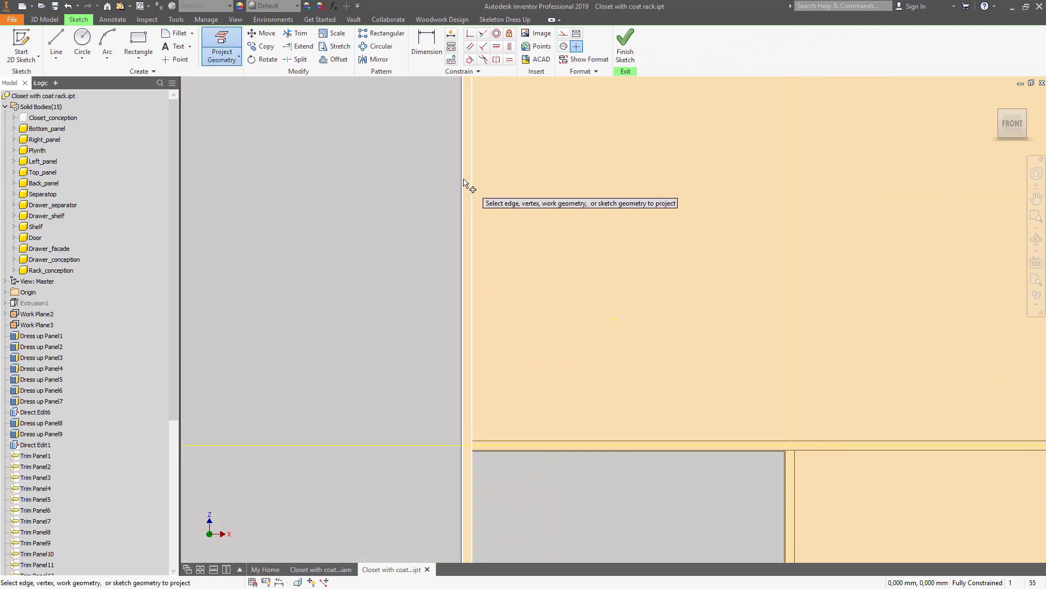
pyautogui.scroll(-3, 465, 185)
pyautogui.scroll(2, 670, 359)
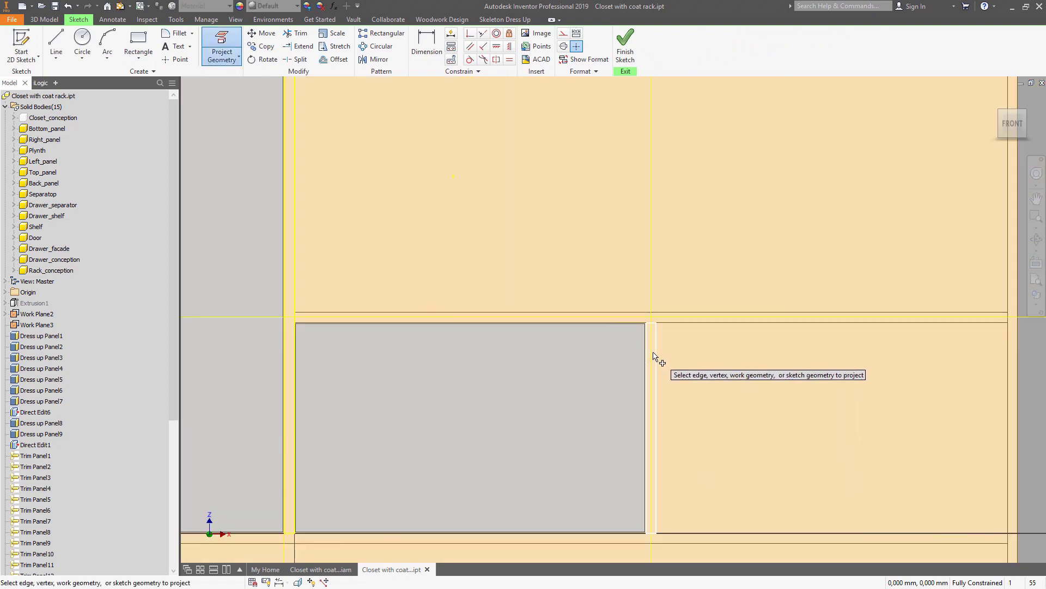
pyautogui.rightClick(567, 250)
pyautogui.click(620, 250)
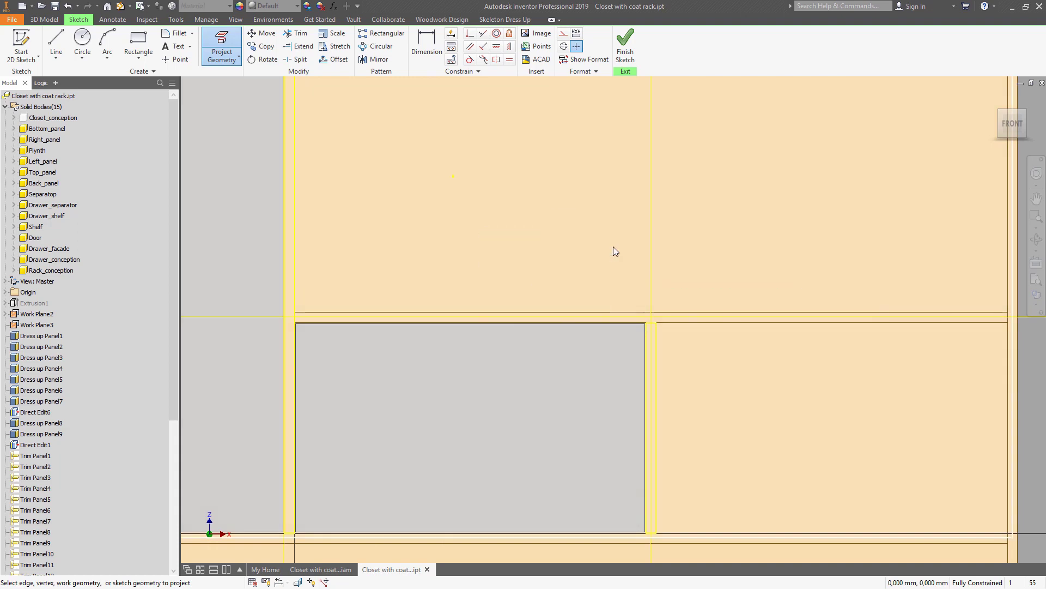
# Step: Delete the projected reference lines around the drawer area
pyautogui.scroll(-2, 567, 279)
pyautogui.scroll(-2, 560, 281)
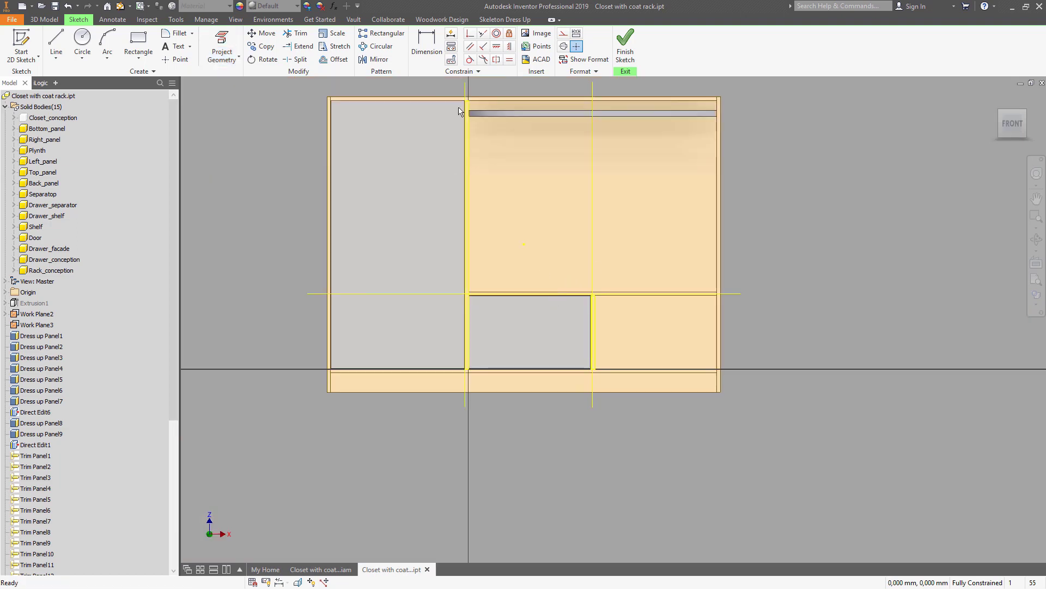
pyautogui.moveTo(459, 112); pyautogui.dragTo(650, 417)
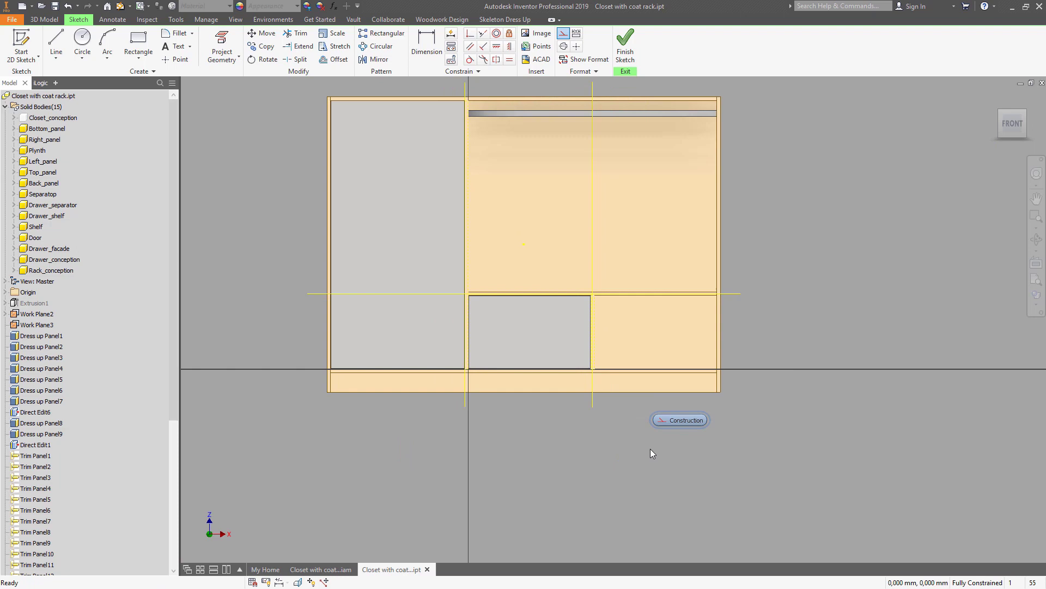
pyautogui.press('Delete')
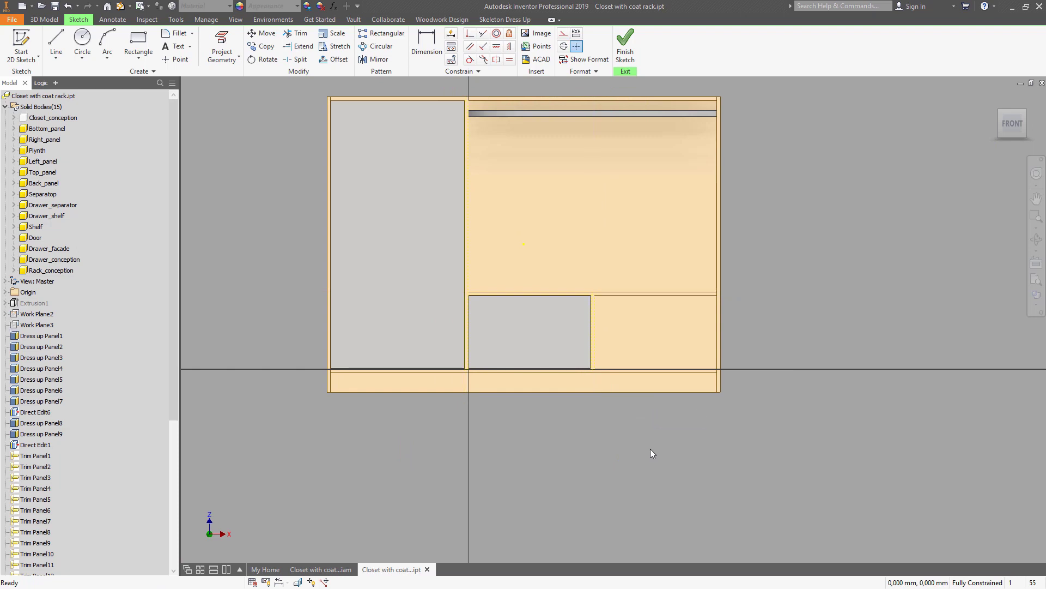
pyautogui.scroll(3, 652, 451)
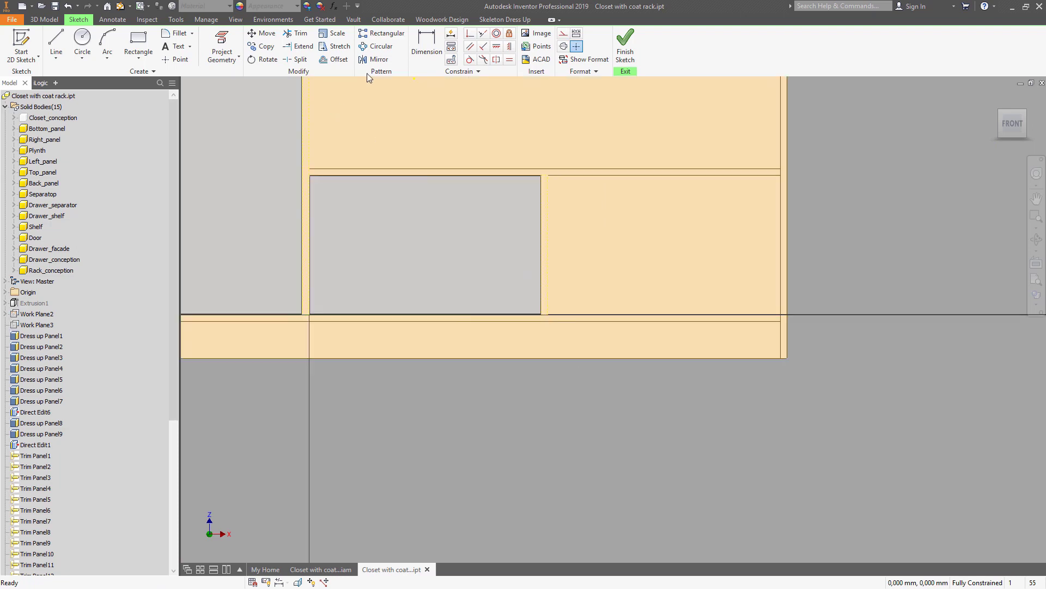
pyautogui.click(427, 47)
# Step: Add a driven 641 mm dimension between the two drawer edges, placed below the drawer
pyautogui.scroll(3, 316, 324)
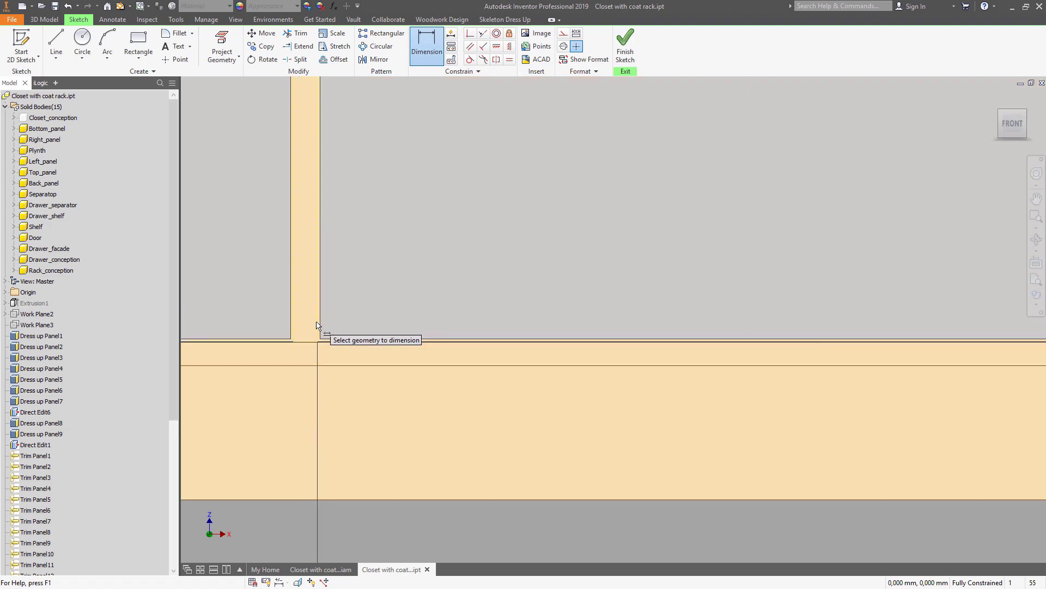
pyautogui.scroll(-2, 317, 330)
pyautogui.click(854, 325)
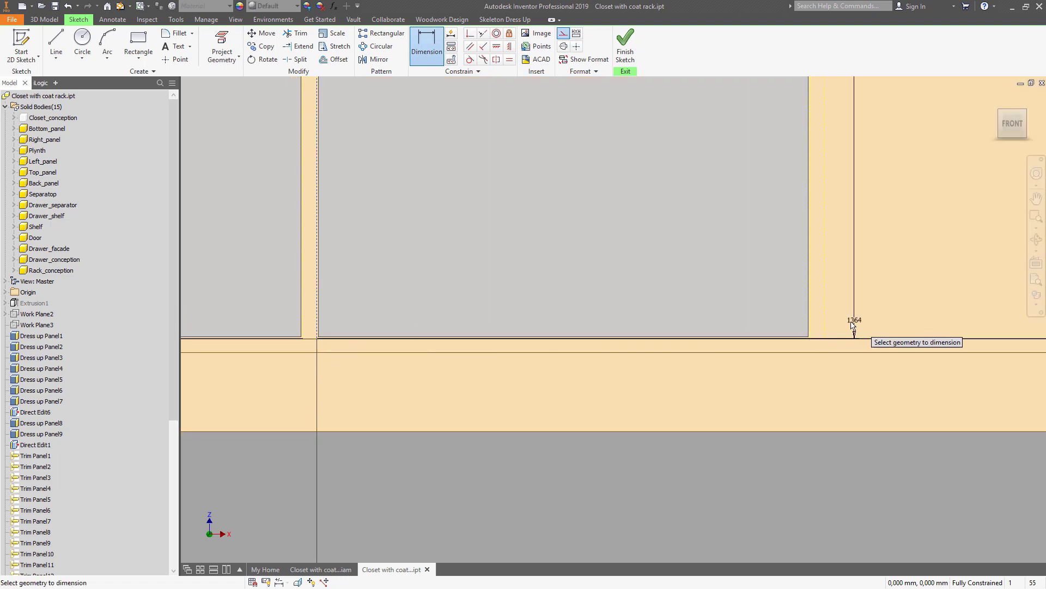
pyautogui.click(828, 326)
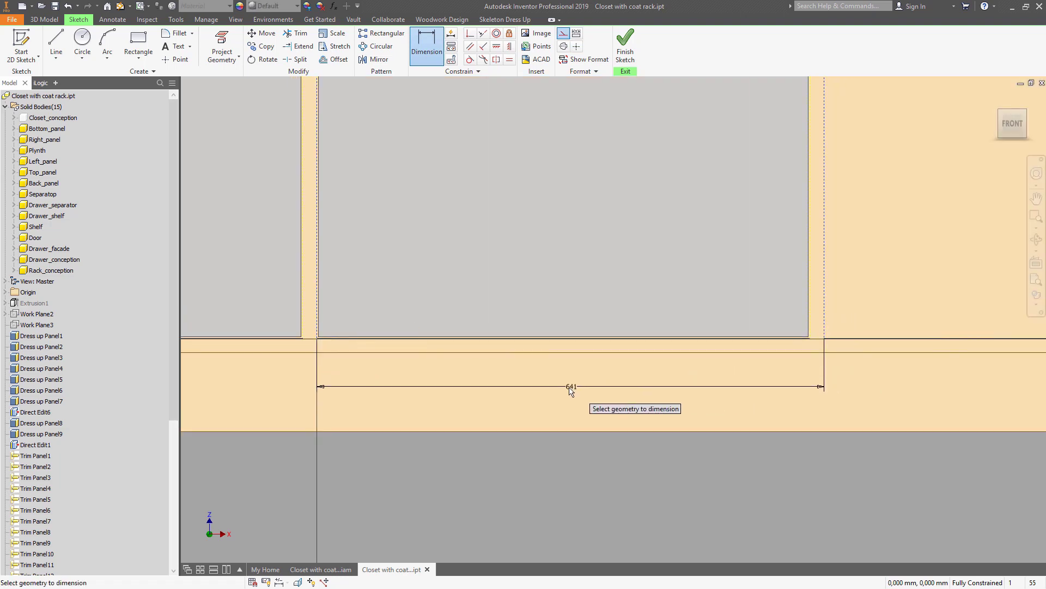
pyautogui.click(567, 391)
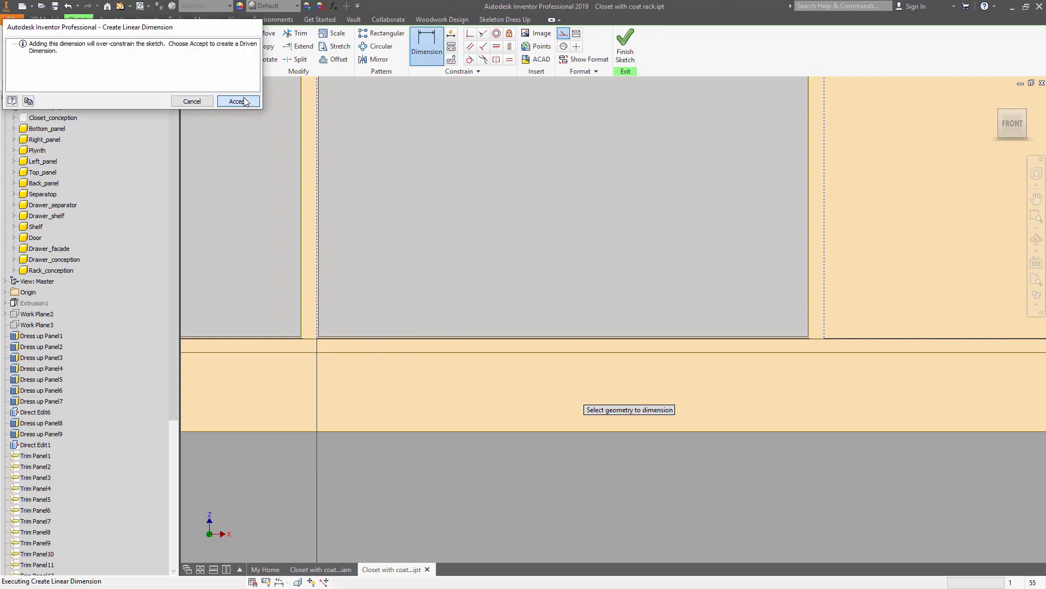
pyautogui.click(238, 102)
# Step: Rename the 641 dimension Distance_between_drawers and finish the sketch
pyautogui.rightClick(564, 388)
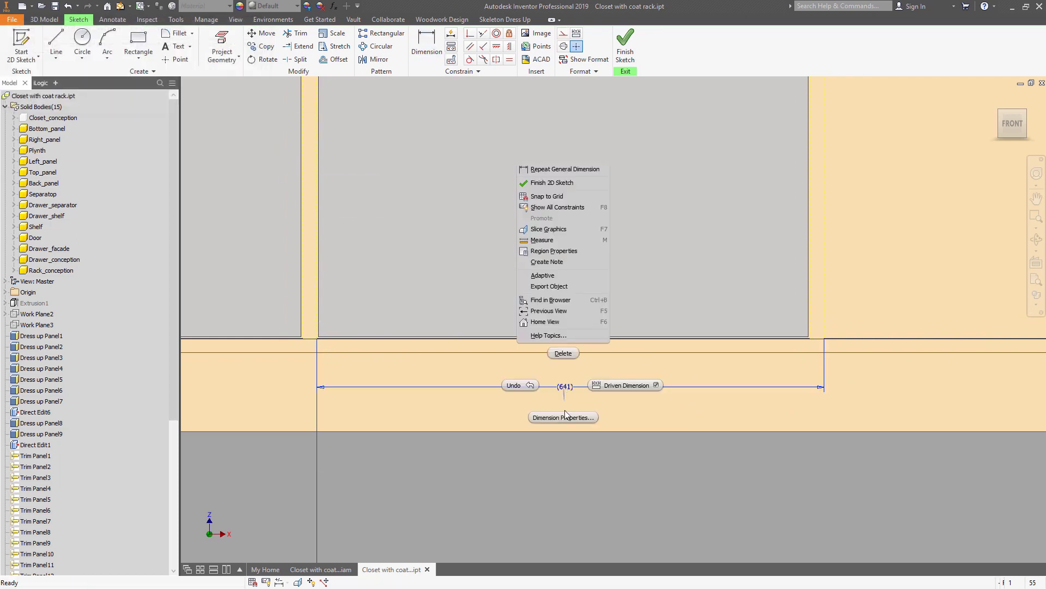
pyautogui.click(565, 414)
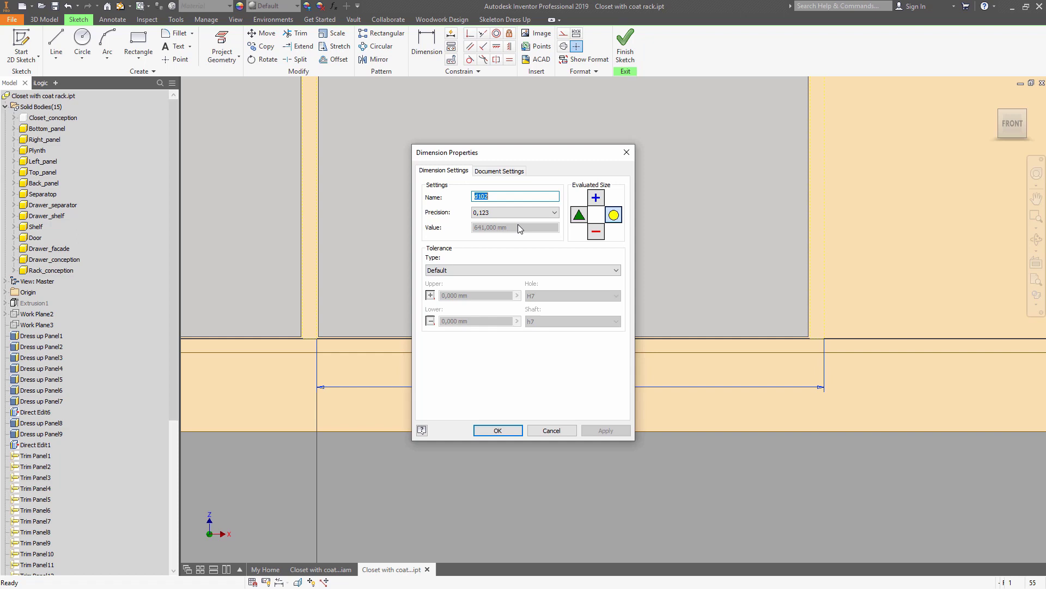
pyautogui.write('Distance_between_drawers')
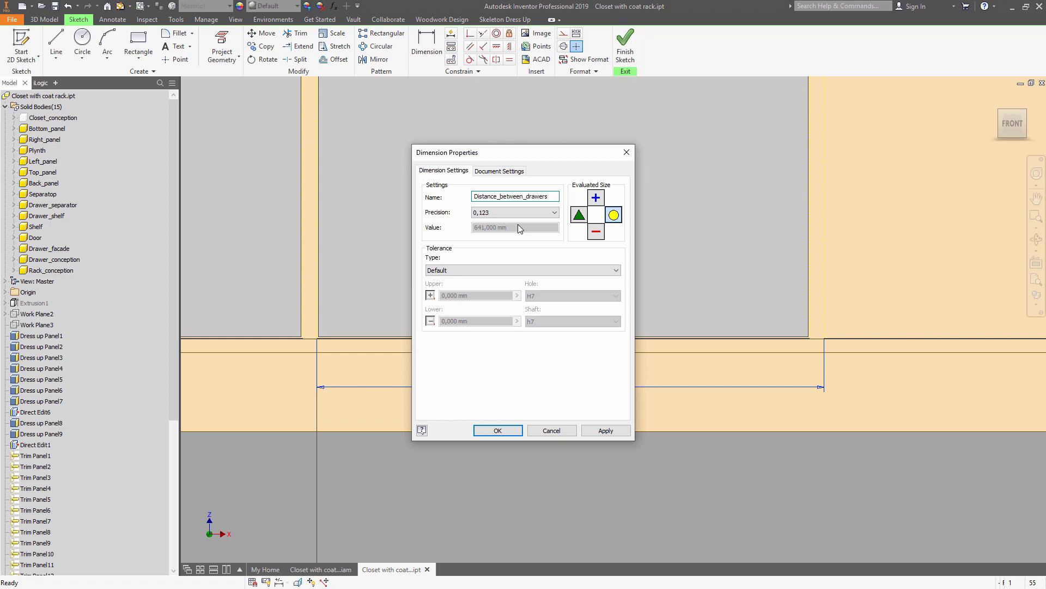
pyautogui.press('Return')
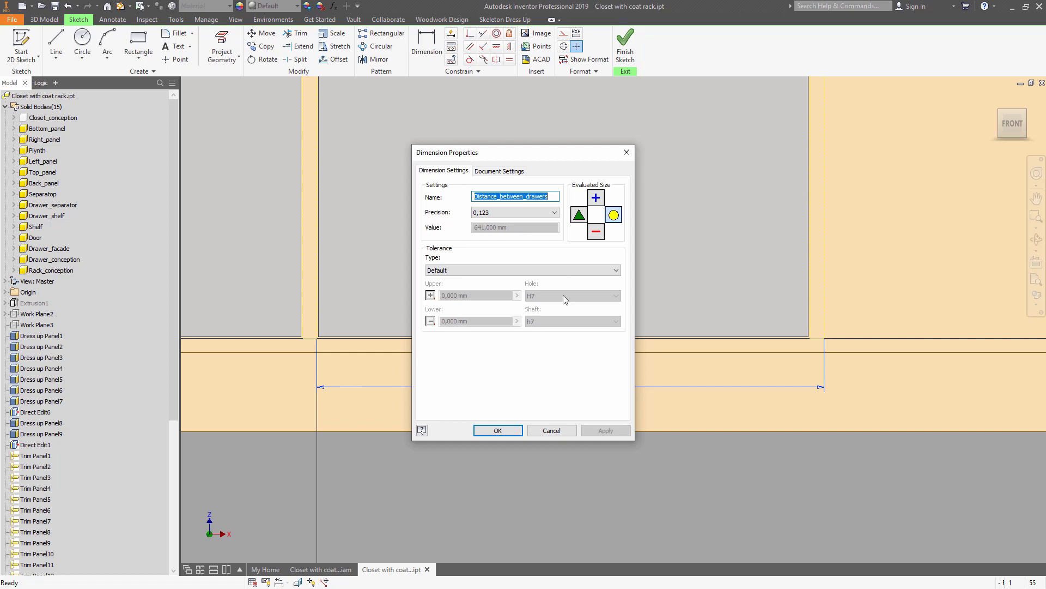
pyautogui.click(498, 430)
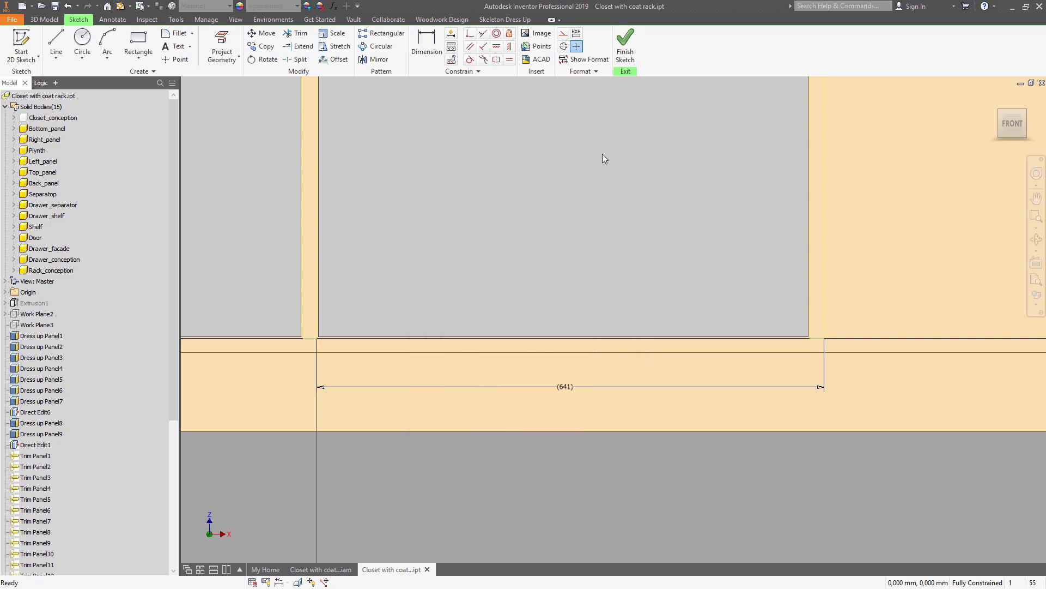
pyautogui.click(626, 50)
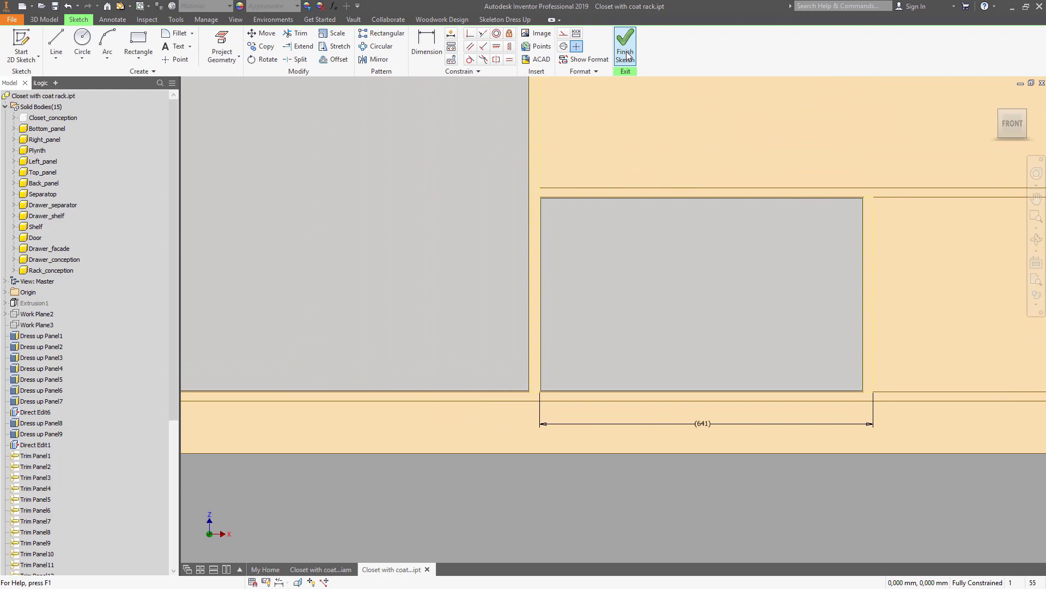
# Step: In Closet with coat rack.iam, link Distance_between_drawers (641 mm) from Closet with coat rack.ipt
pyautogui.click(322, 569)
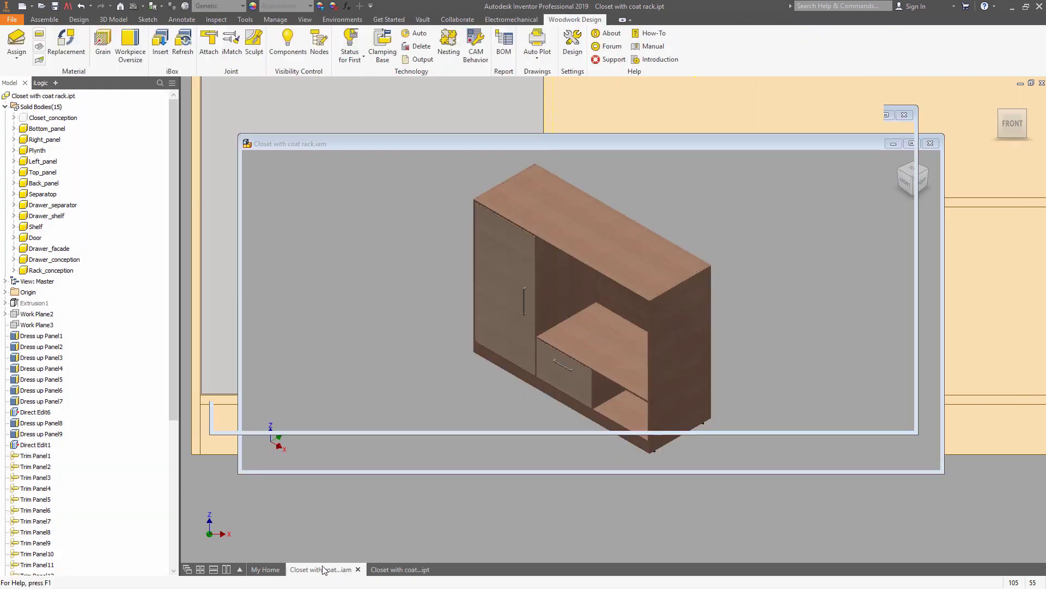
pyautogui.click(347, 6)
pyautogui.click(94, 351)
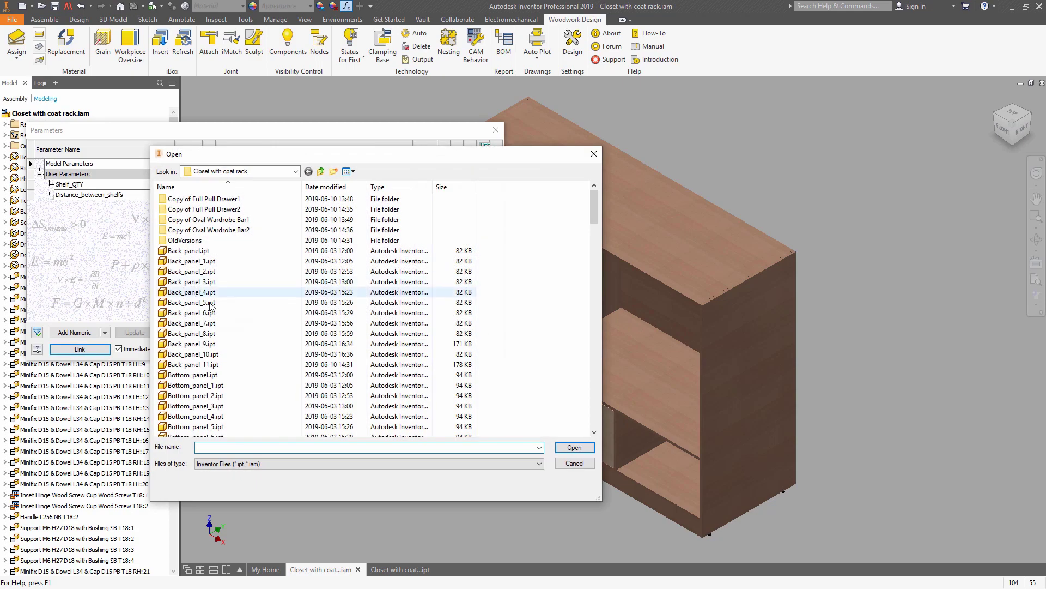
pyautogui.scroll(-6, 224, 327)
pyautogui.click(218, 323)
pyautogui.doubleClick(219, 323)
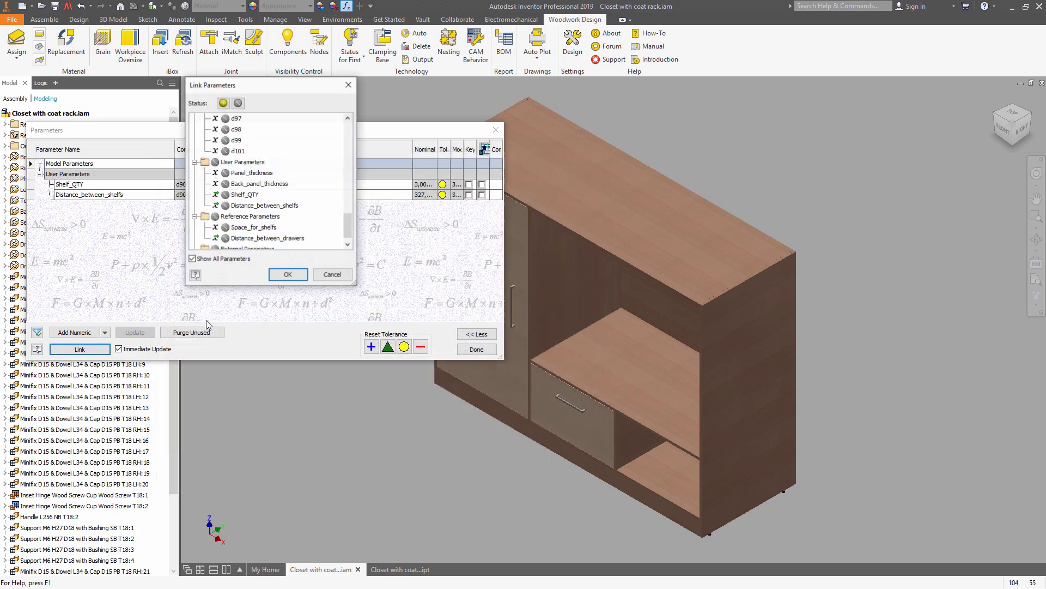
pyautogui.click(225, 239)
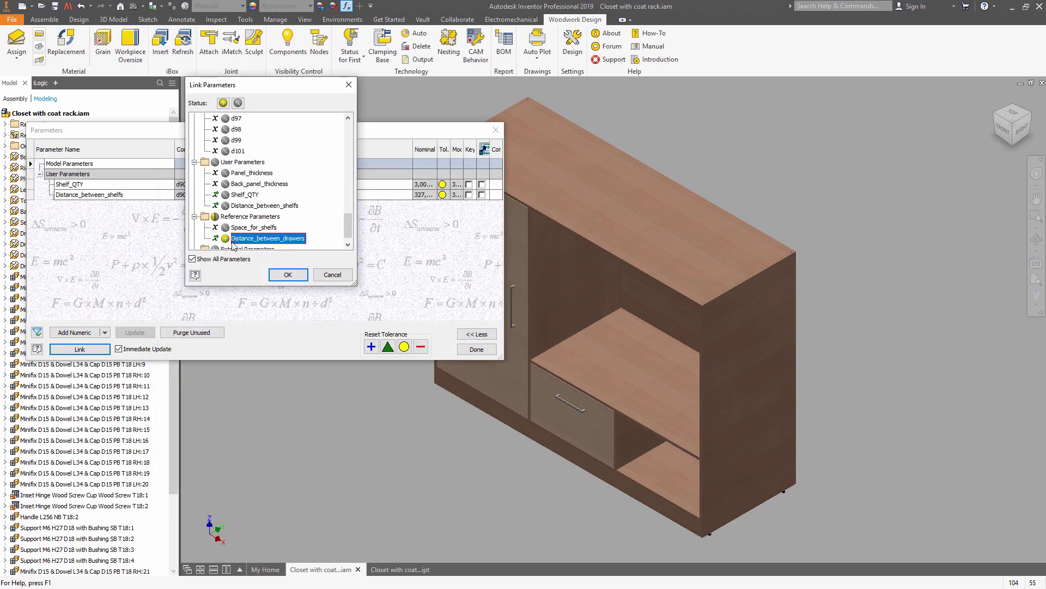
pyautogui.click(288, 274)
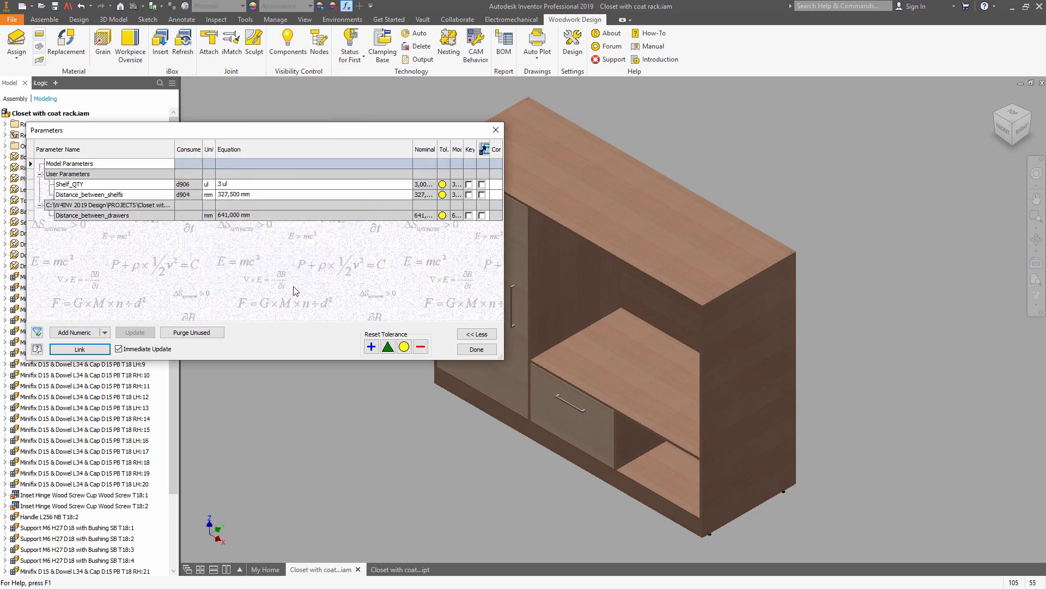
# Step: Hide the drawer shelf and make the drawer conception body transparent
pyautogui.click(468, 347)
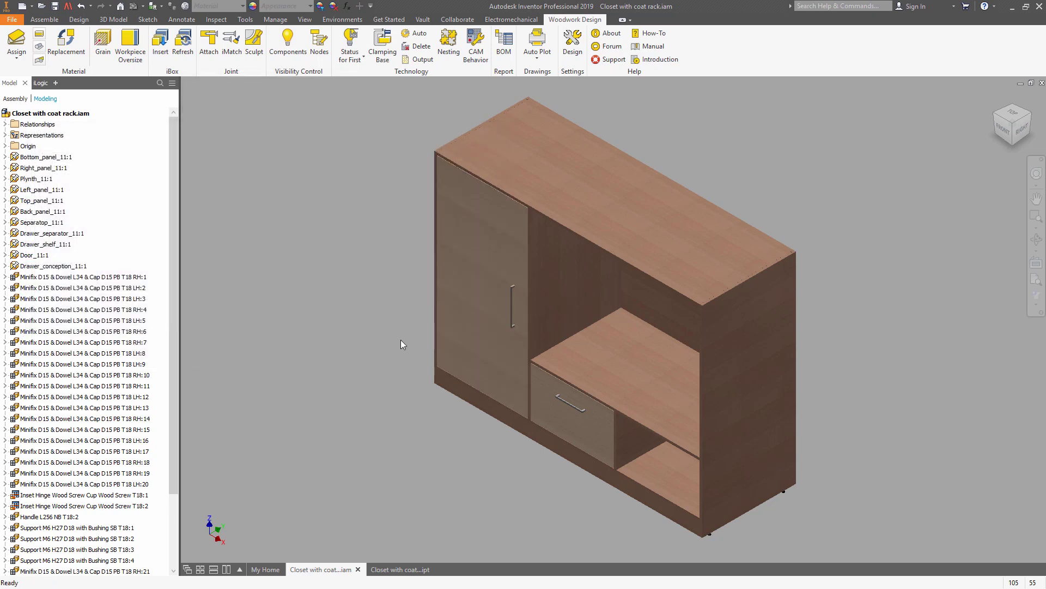
pyautogui.click(44, 19)
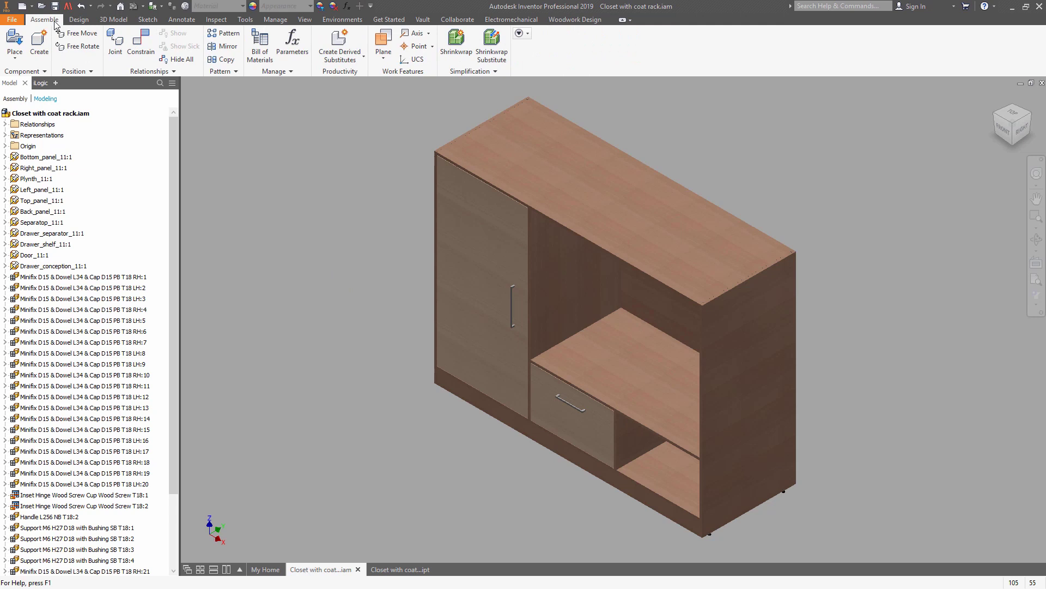
pyautogui.rightClick(599, 356)
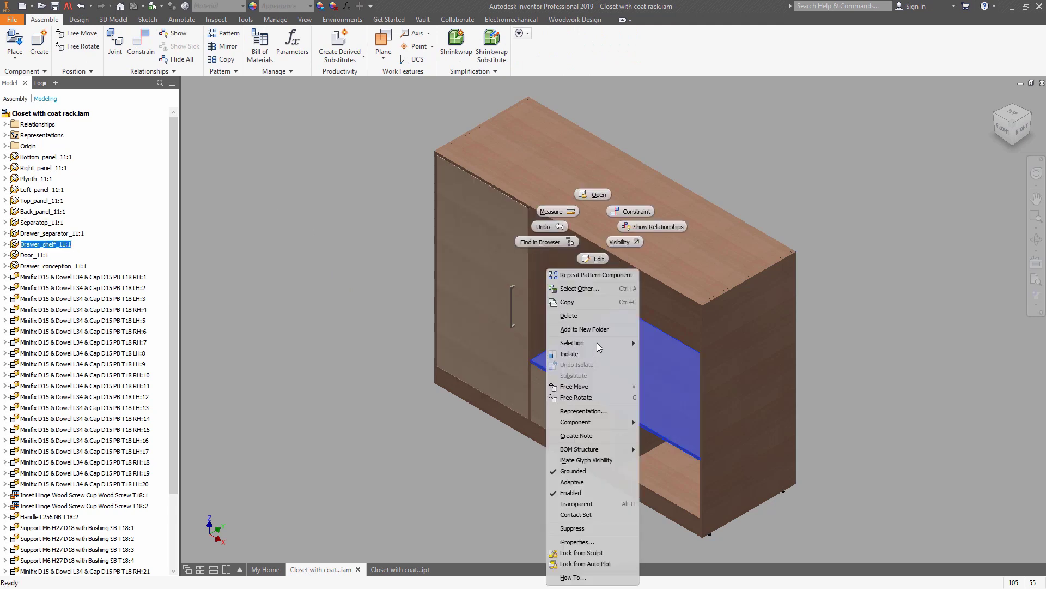
pyautogui.click(619, 237)
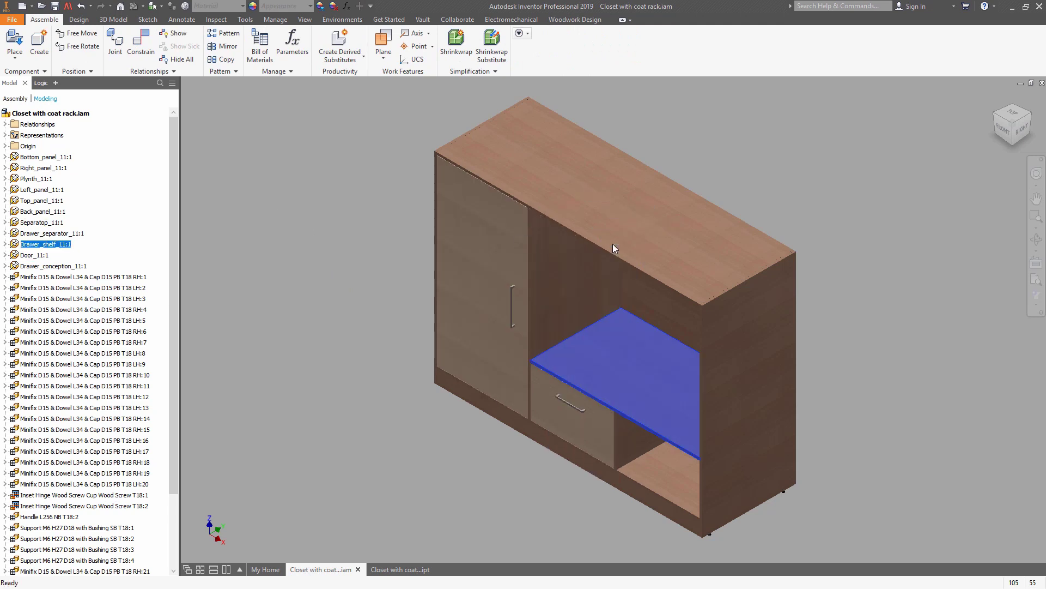
pyautogui.rightClick(600, 356)
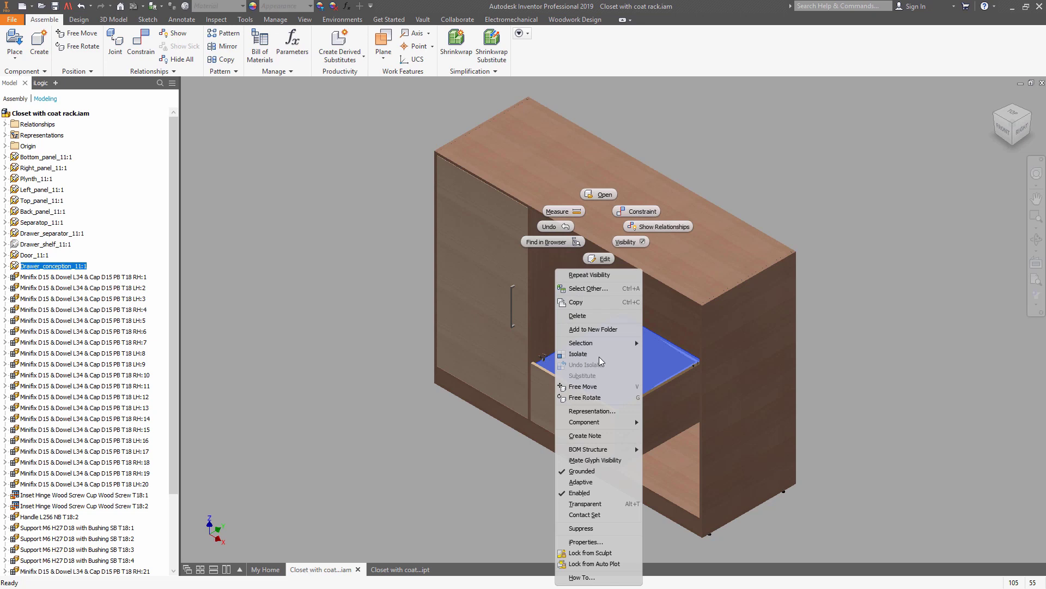
pyautogui.click(585, 500)
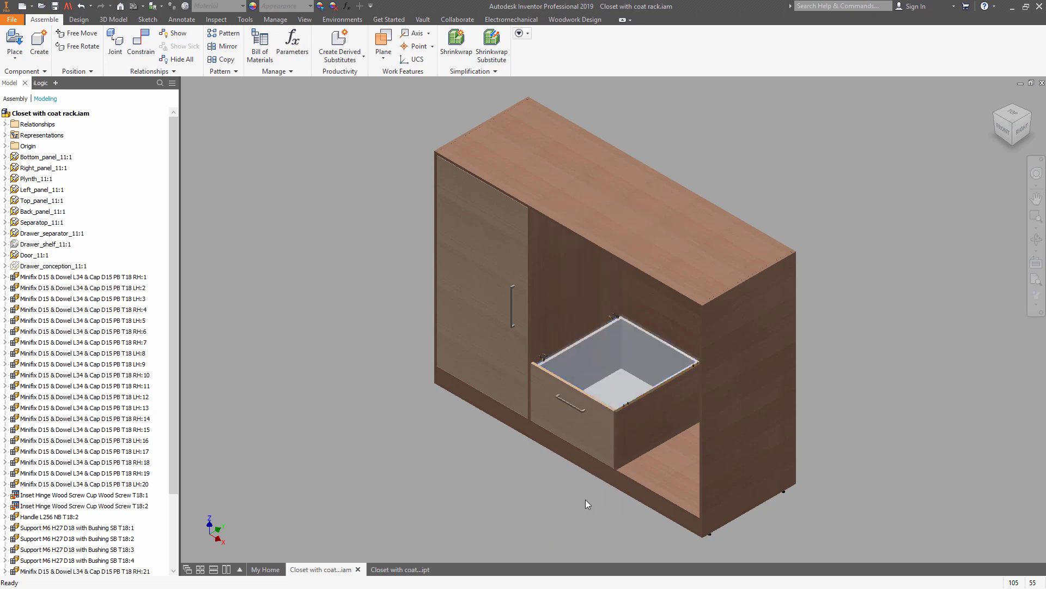
# Step: Set both Drawer_conception and Rack_conception to the Reference BOM structure
pyautogui.rightClick(77, 270)
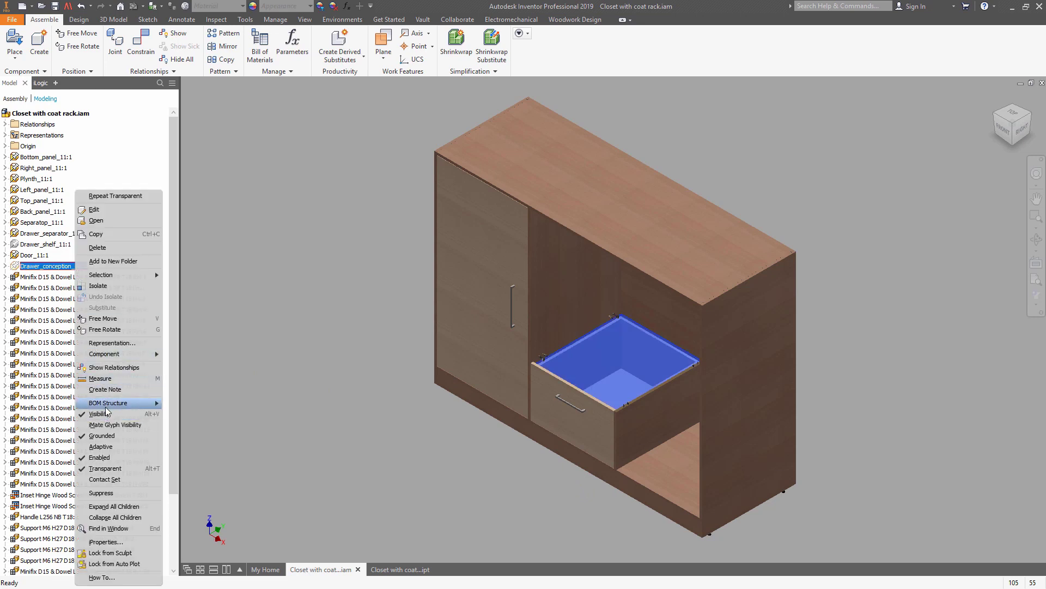
pyautogui.moveTo(108, 406)
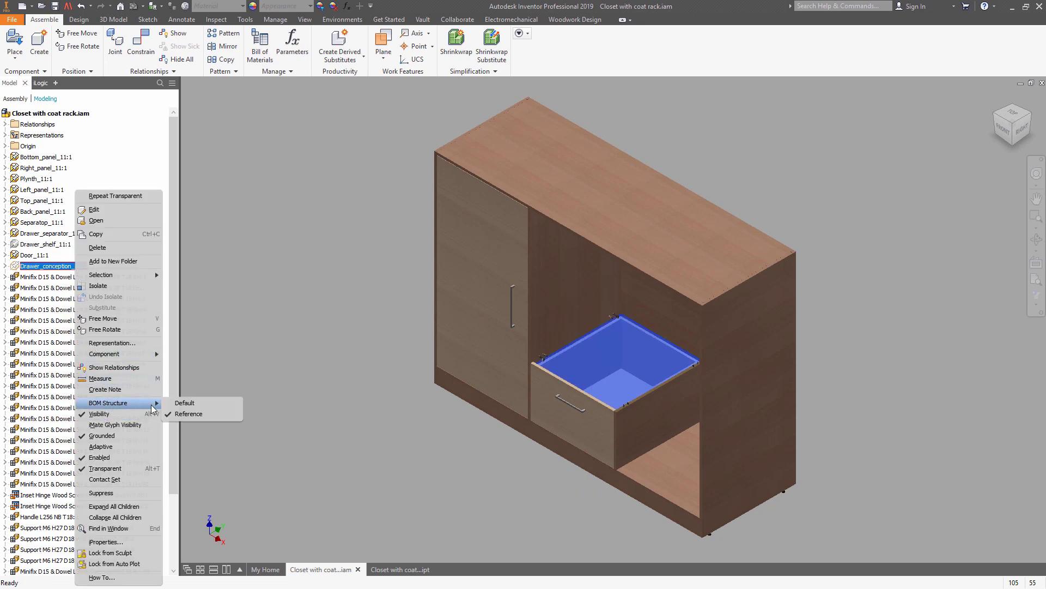
pyautogui.click(195, 414)
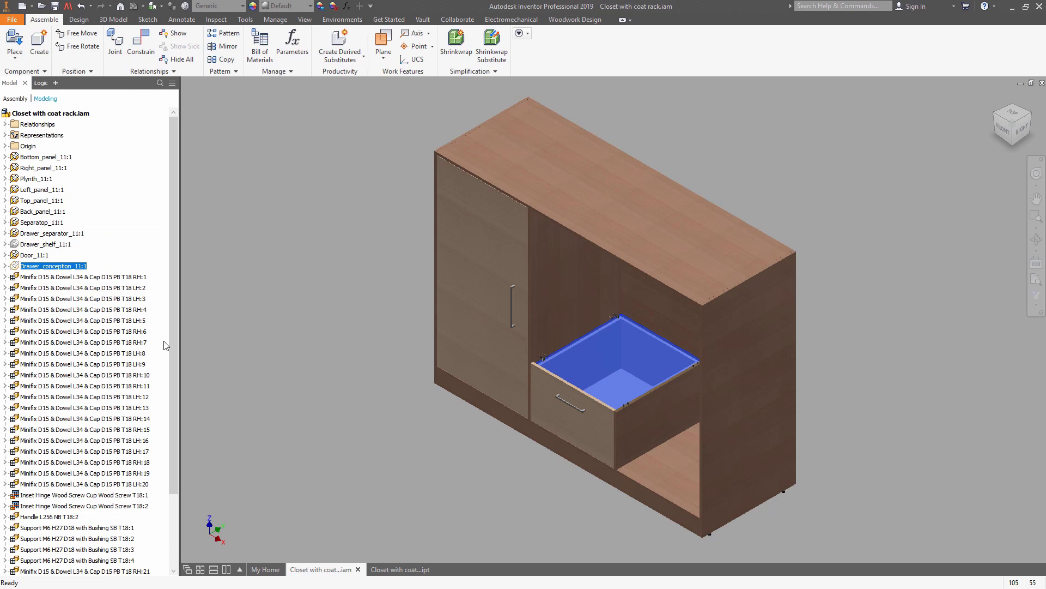
pyautogui.scroll(-3, 166, 345)
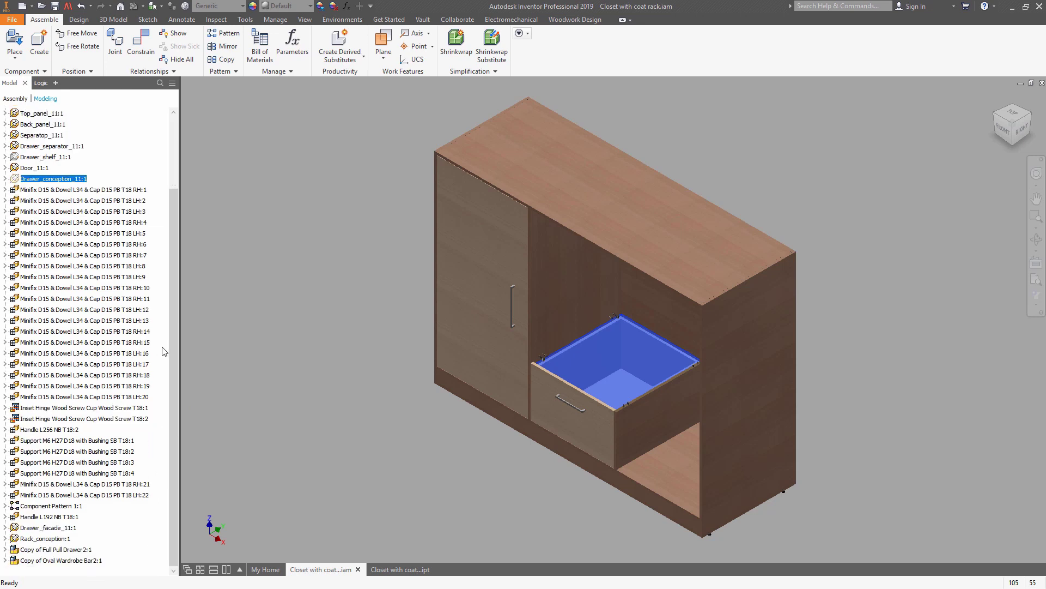
pyautogui.rightClick(74, 539)
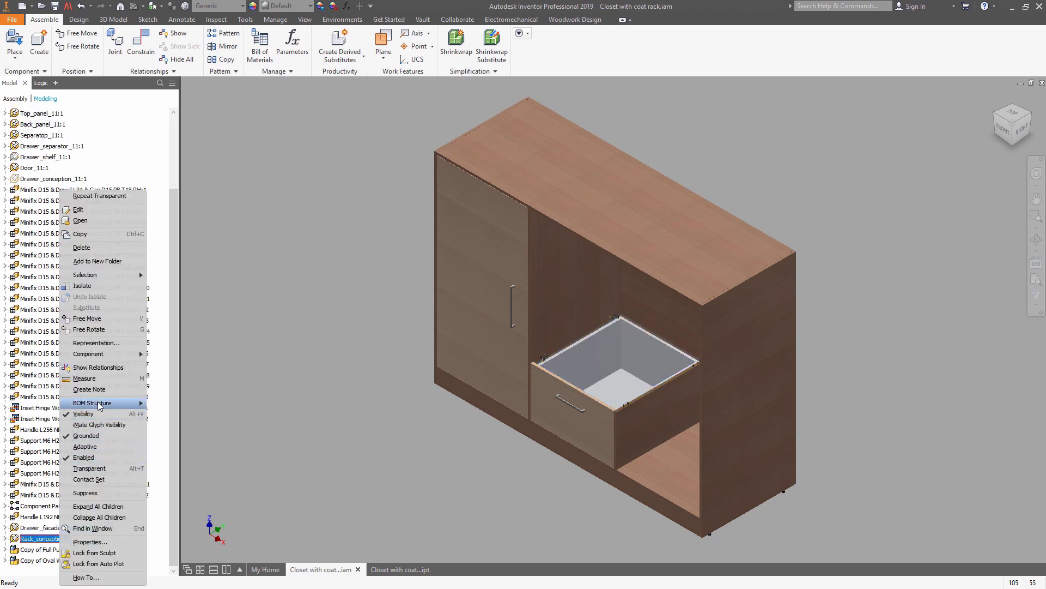
pyautogui.moveTo(109, 403)
pyautogui.click(172, 413)
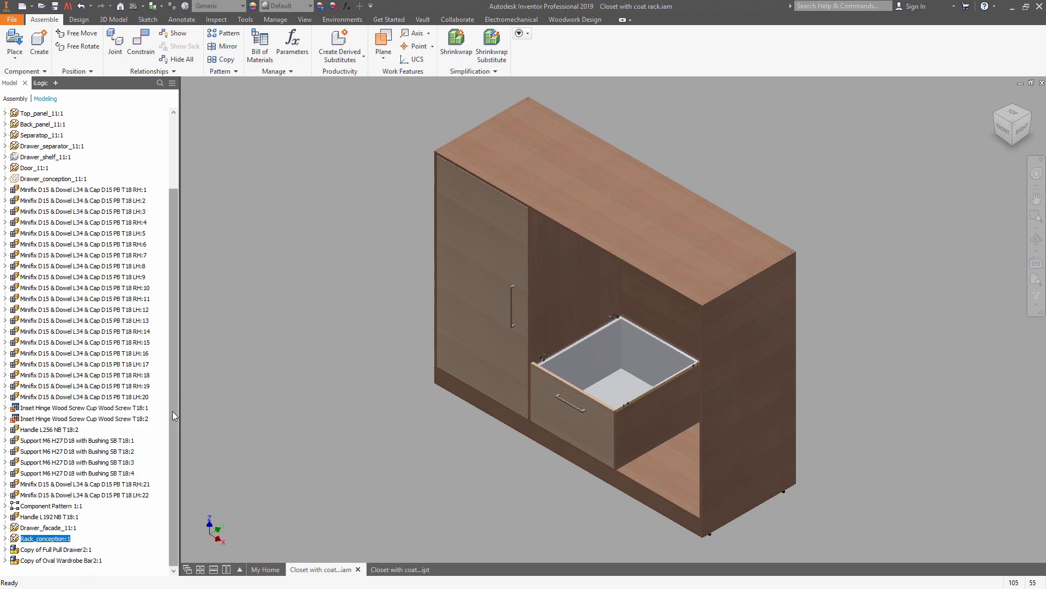
pyautogui.rightClick(62, 539)
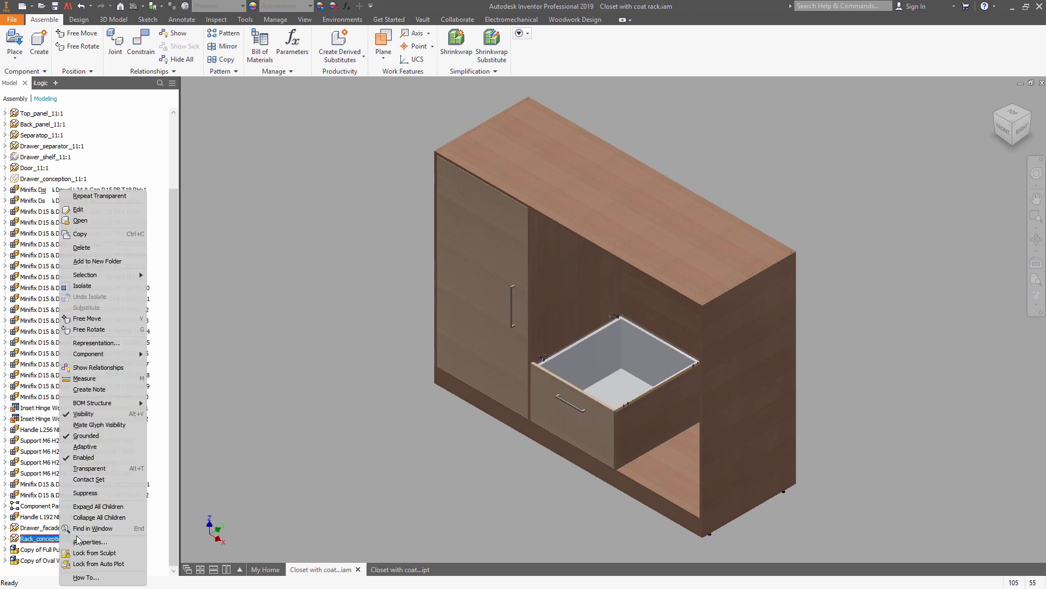
pyautogui.click(102, 468)
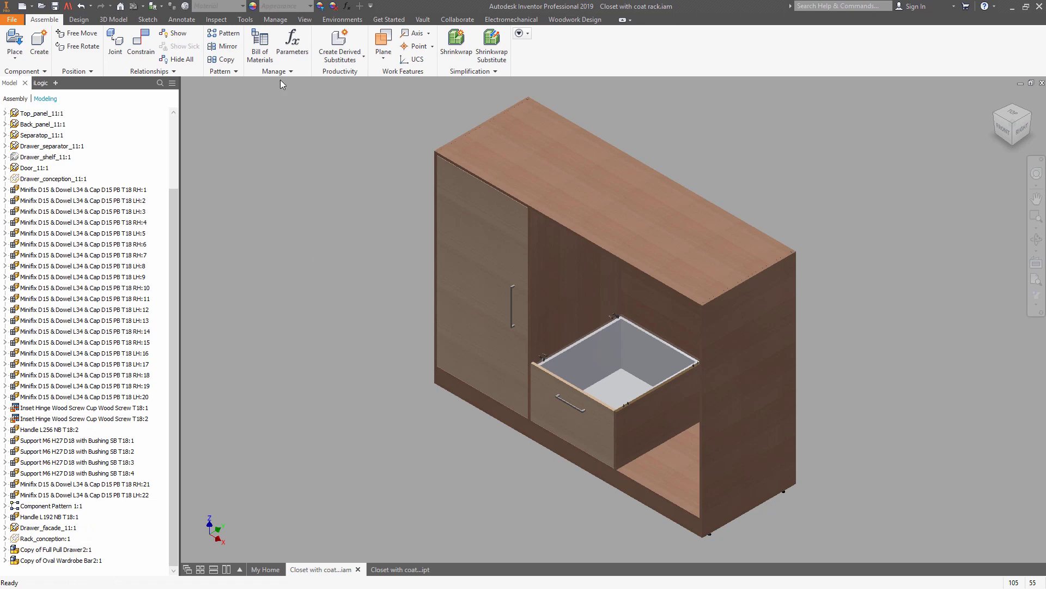
# Step: Select the drawer box, facade and handle for a component pattern
pyautogui.click(223, 32)
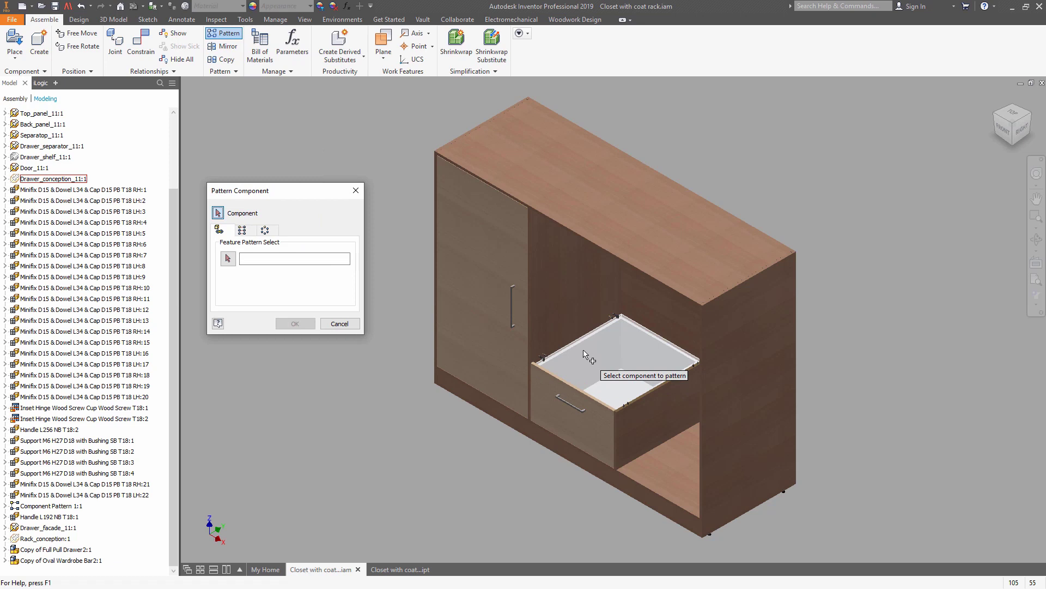
pyautogui.scroll(-3, 585, 354)
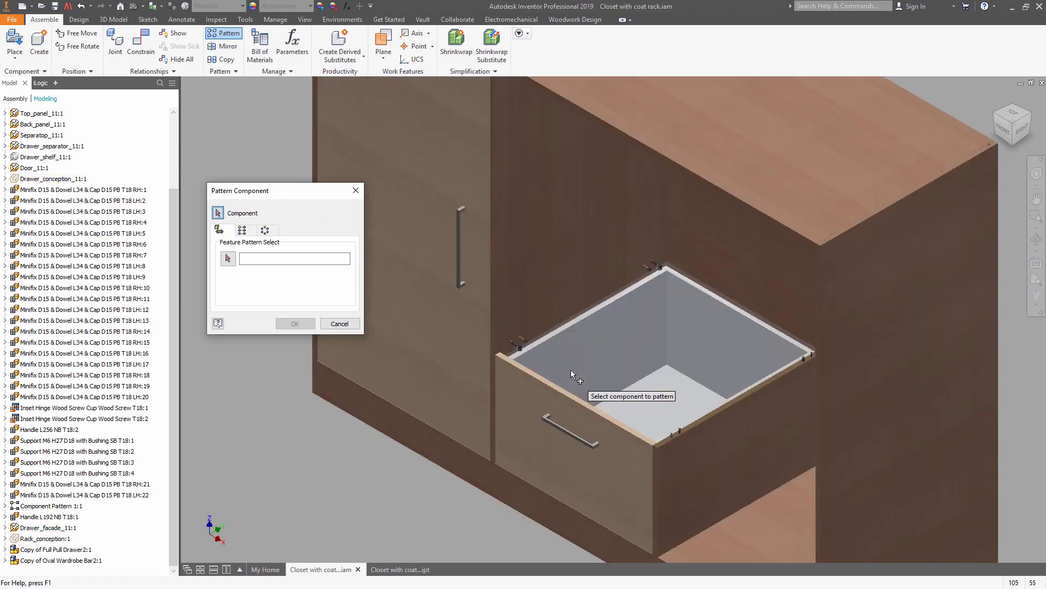
pyautogui.click(551, 336)
pyautogui.click(525, 377)
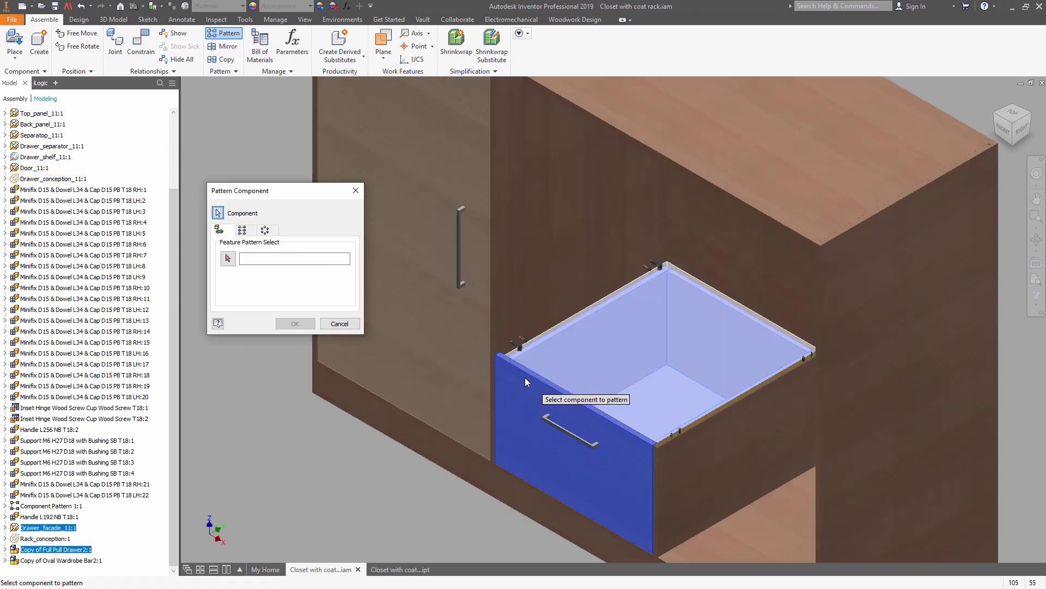
pyautogui.click(547, 418)
# Step: Make it a rectangular pattern along the X Axis spaced by Distance_between_drawers
pyautogui.click(242, 229)
pyautogui.click(228, 258)
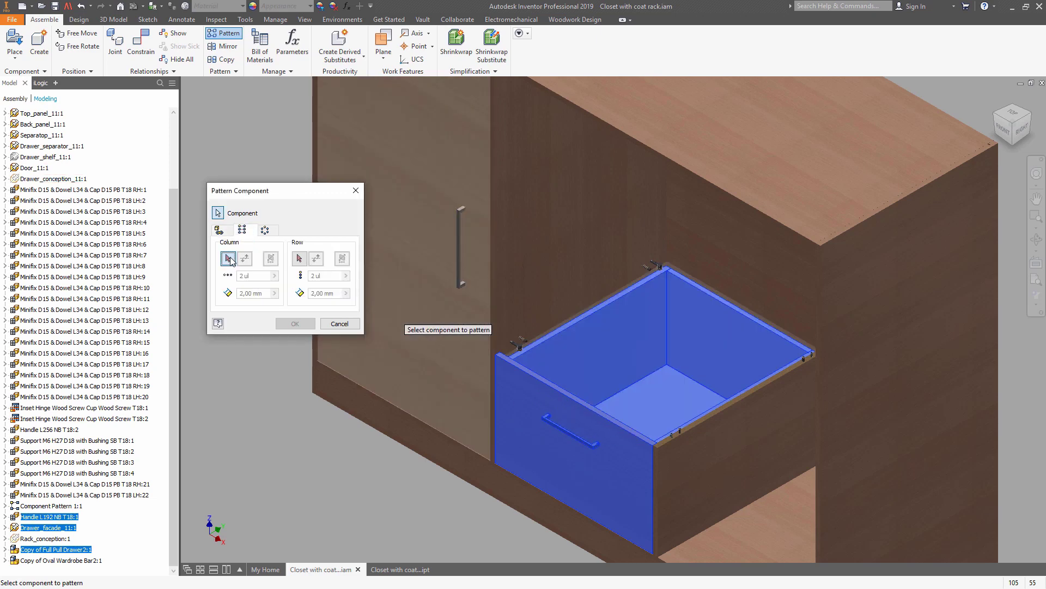
pyautogui.scroll(3, 38, 163)
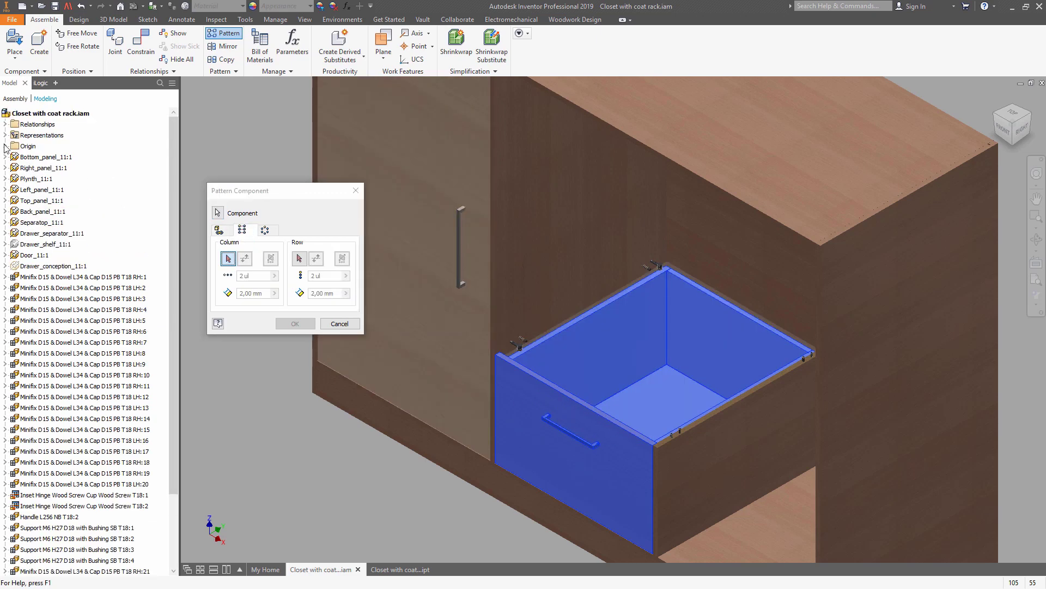
pyautogui.click(7, 146)
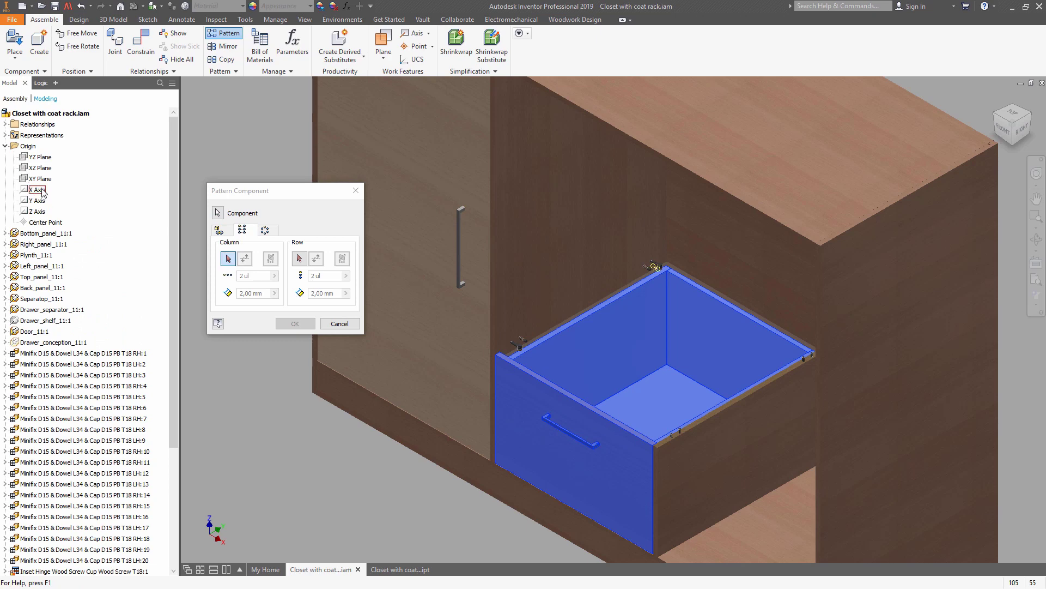
pyautogui.click(38, 189)
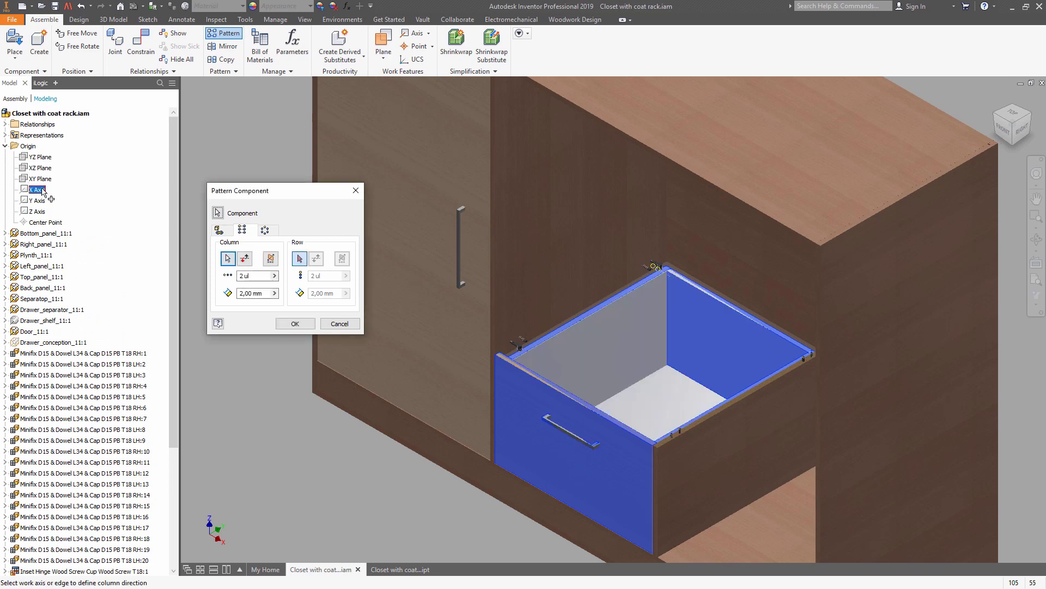
pyautogui.click(274, 293)
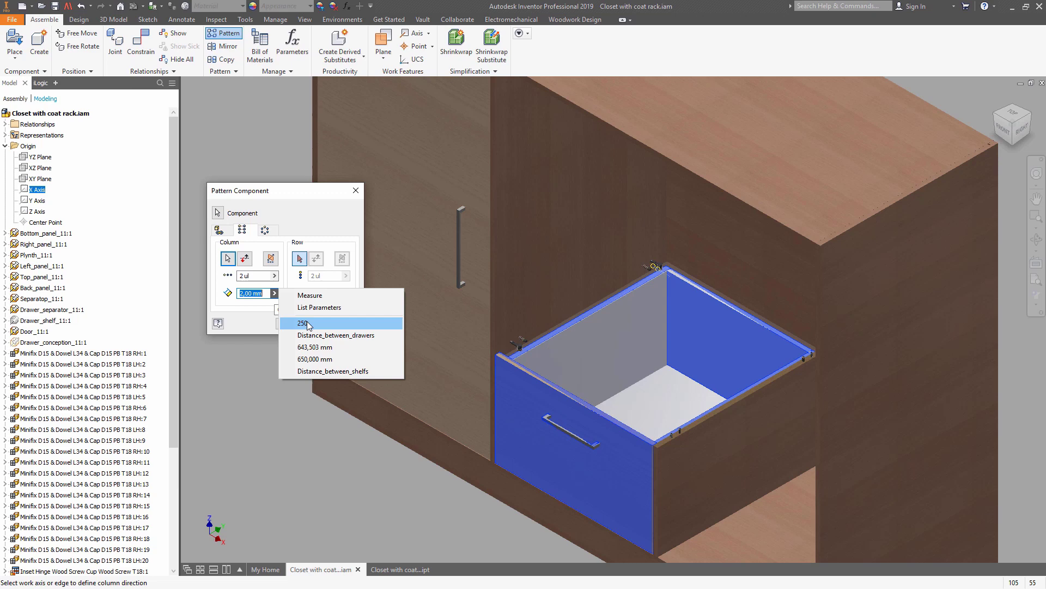
pyautogui.click(319, 306)
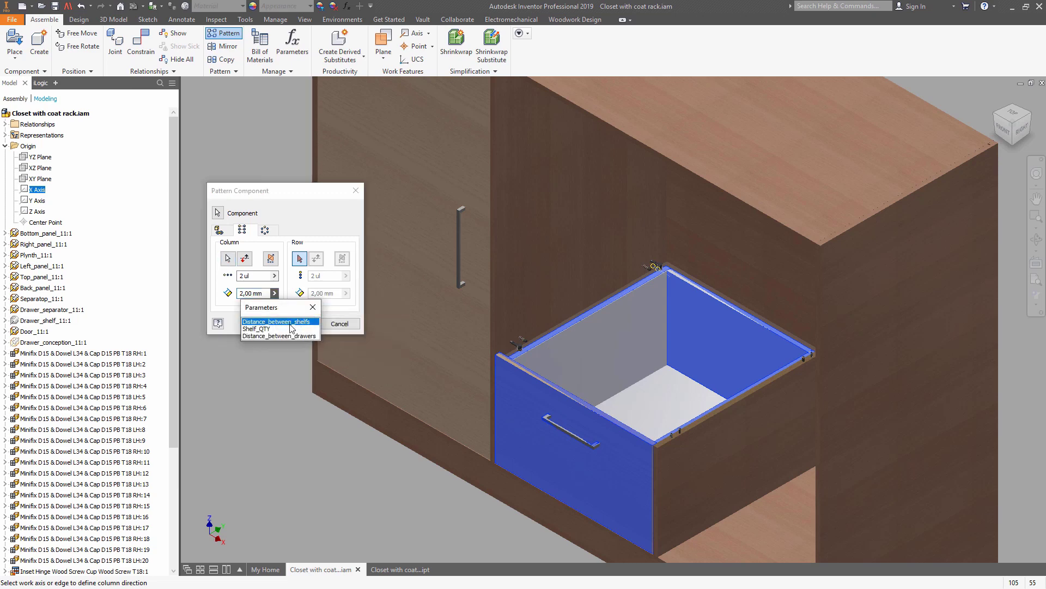
pyautogui.click(291, 335)
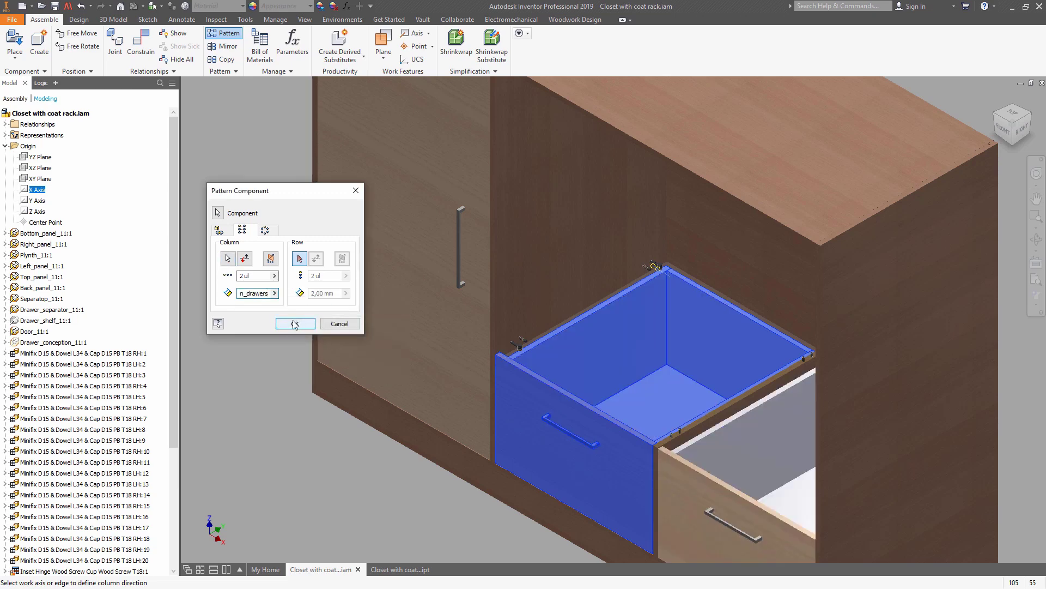
pyautogui.click(297, 323)
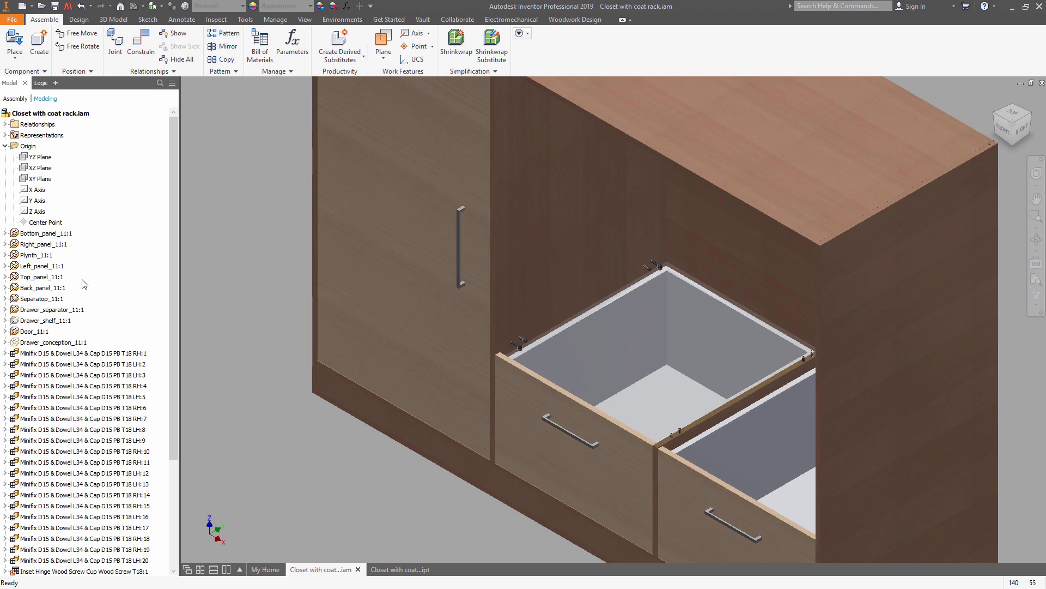
# Step: Make Drawer_shelf_11:1 visible, view the closet from the front in Shaded with Edges, then return home
pyautogui.rightClick(51, 323)
pyautogui.click(87, 417)
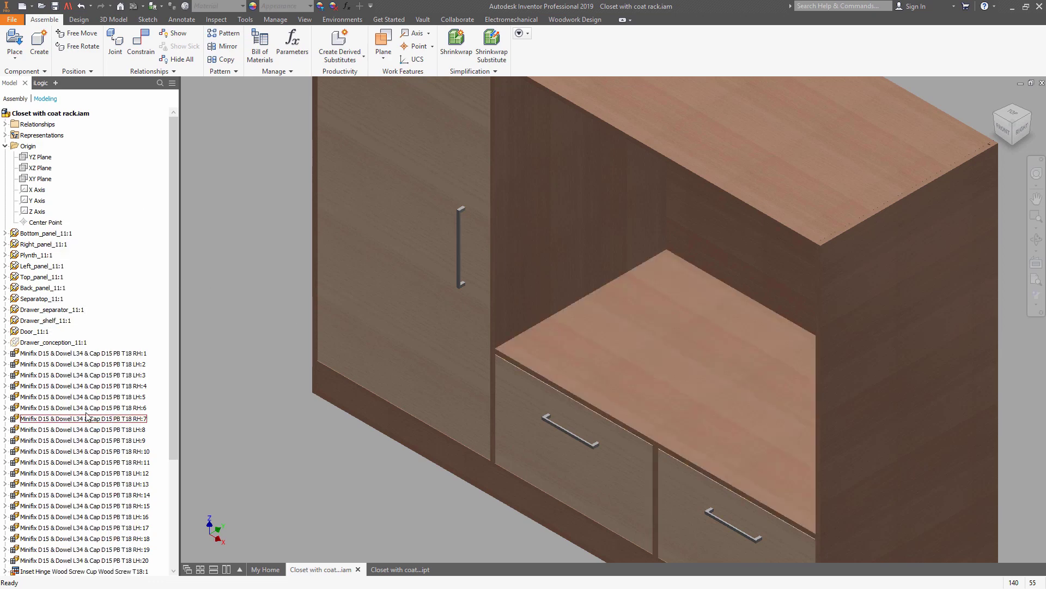
pyautogui.click(1008, 132)
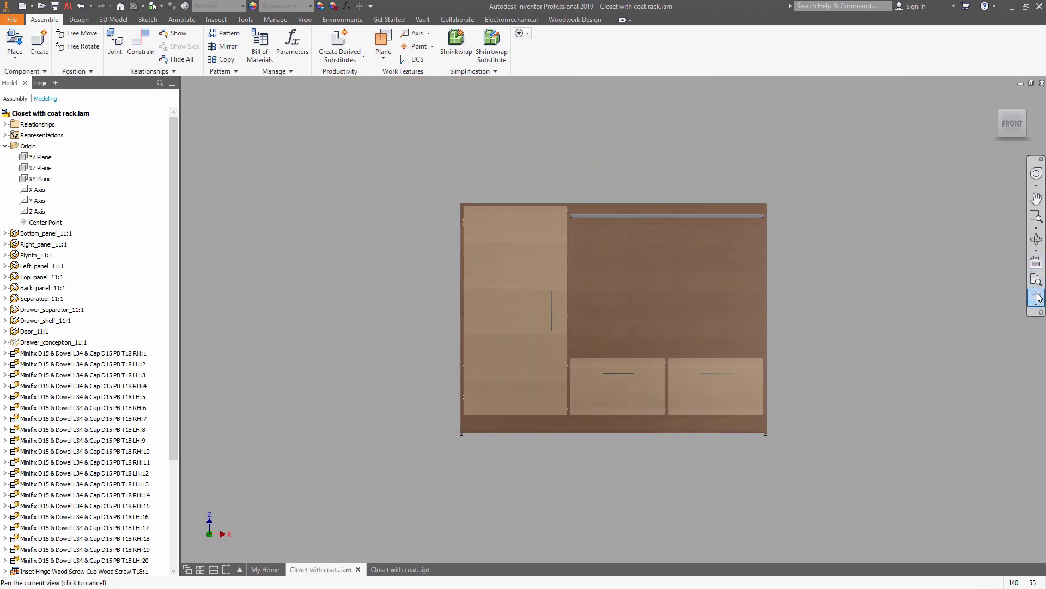
pyautogui.click(1038, 298)
pyautogui.click(932, 339)
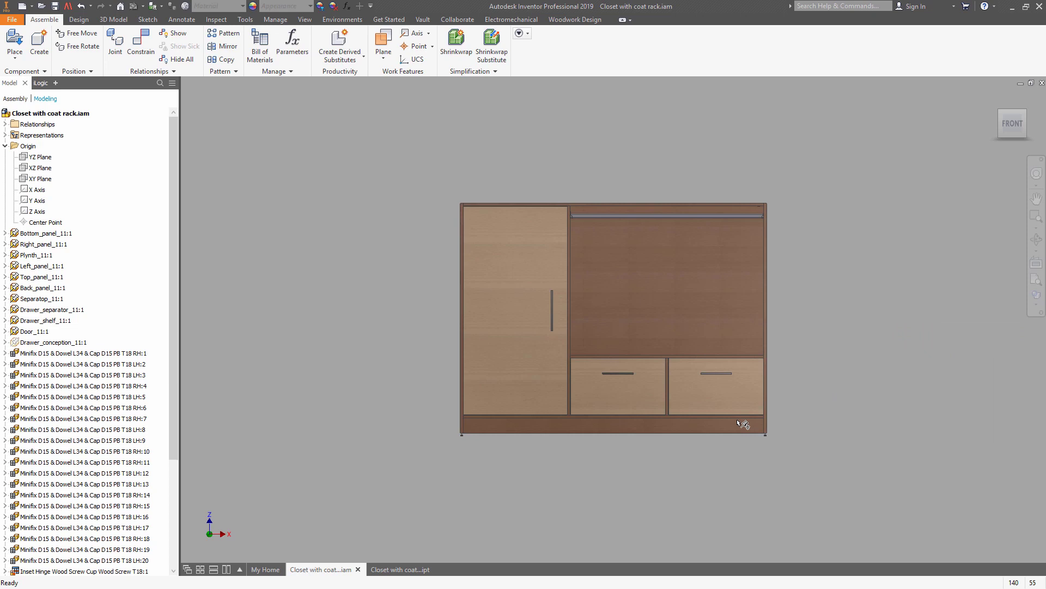
pyautogui.scroll(5, 743, 424)
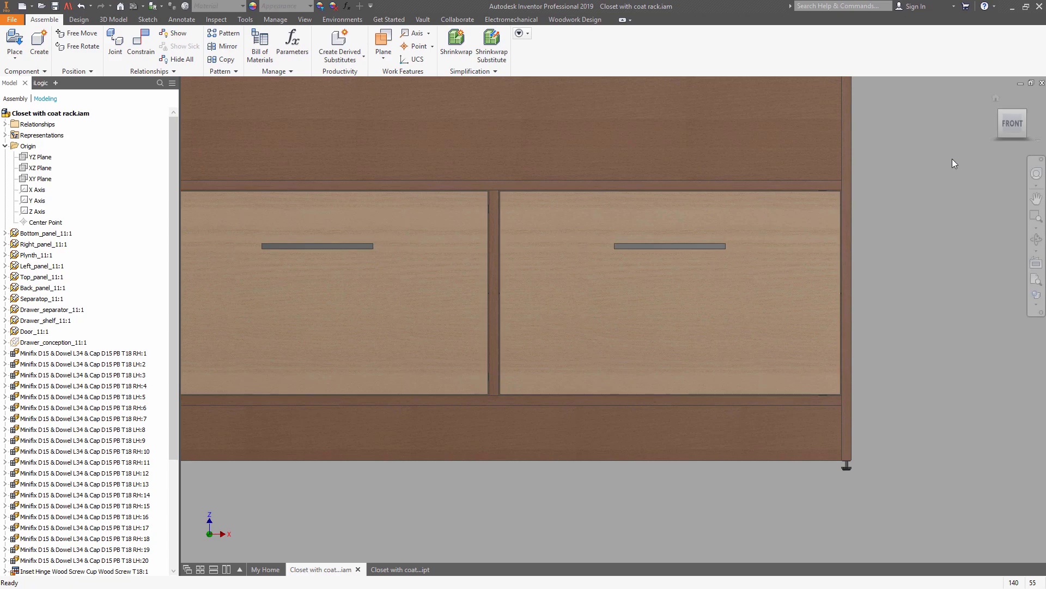
pyautogui.press('F6')
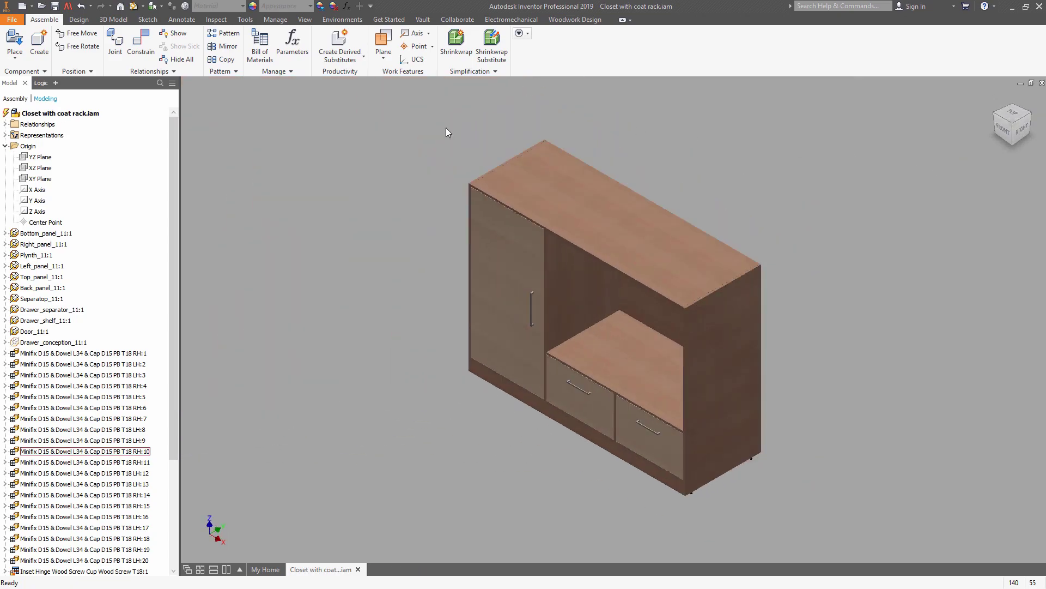
# Step: Run Sculpt from the Woodwork Design tab on the closet's woodwork parts
pyautogui.click(575, 19)
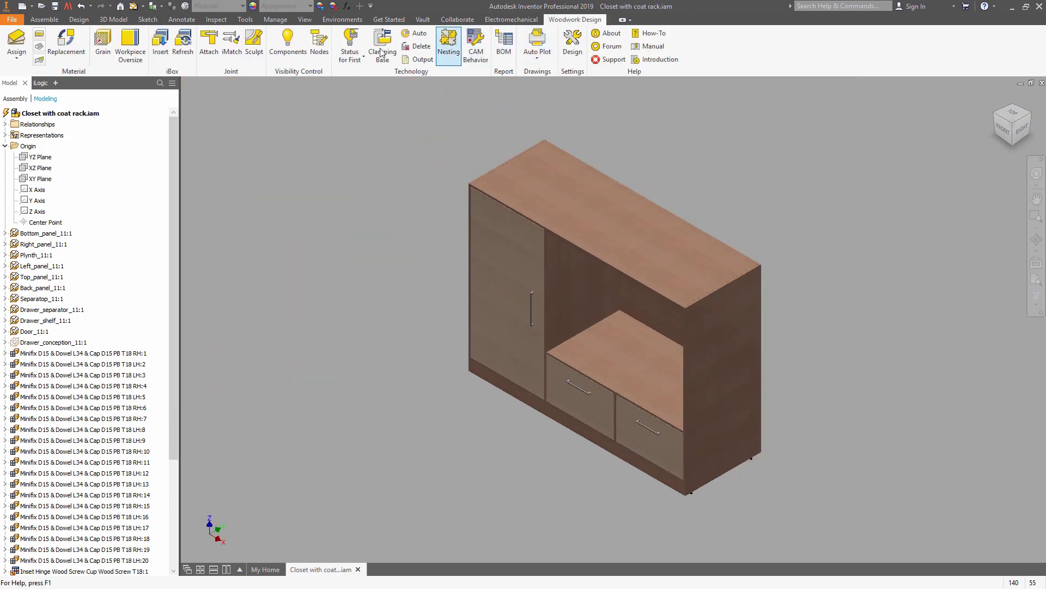
pyautogui.click(254, 48)
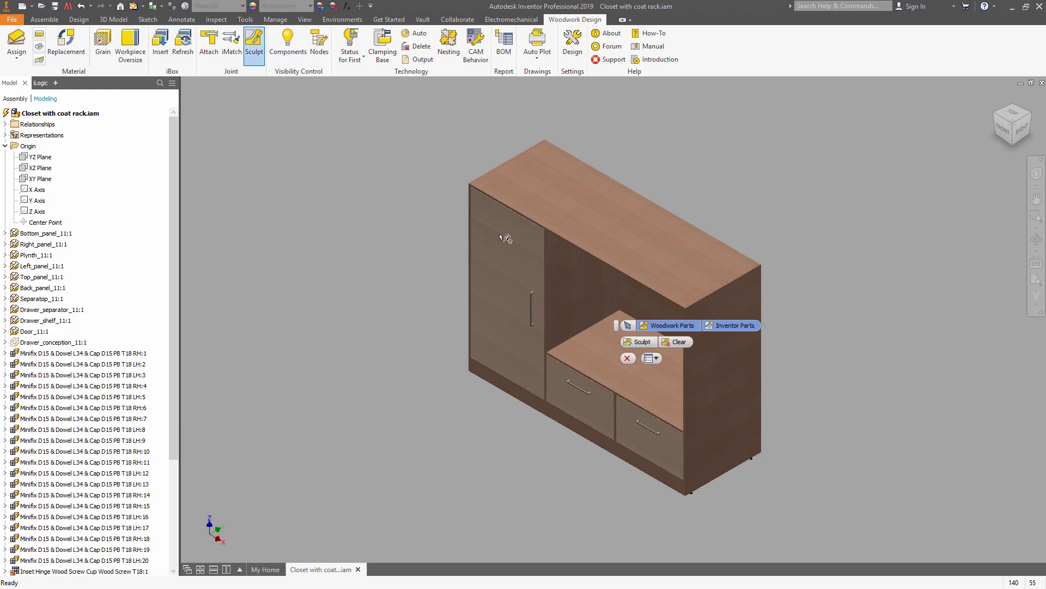
pyautogui.click(631, 342)
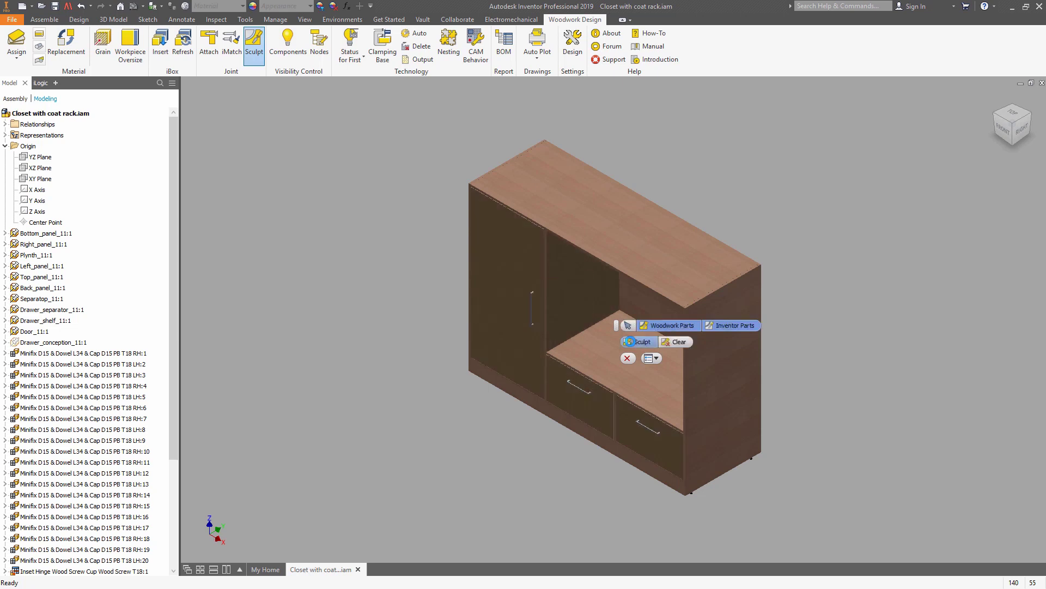
pyautogui.click(627, 358)
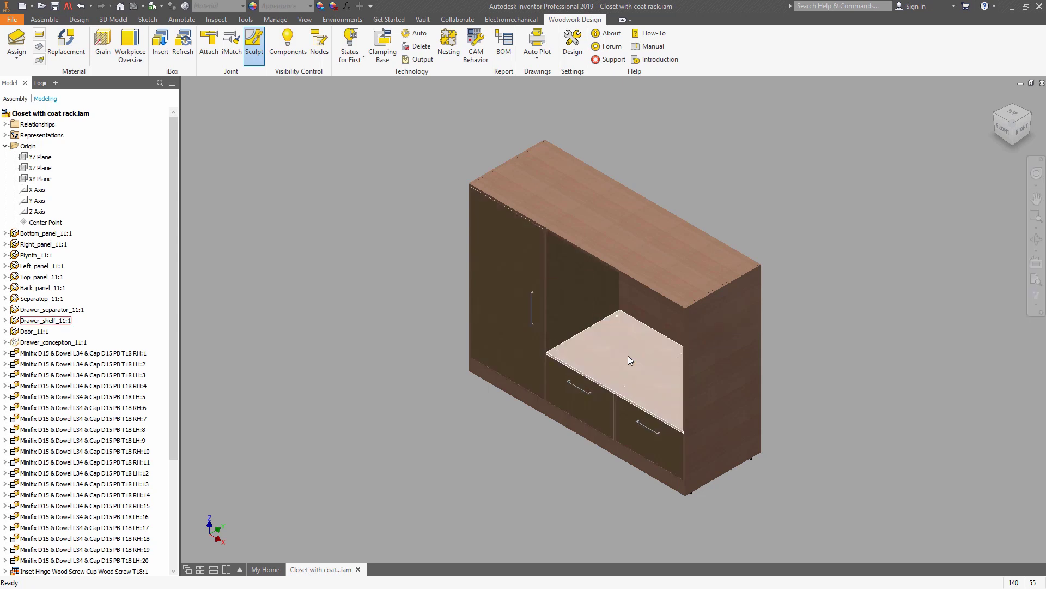
# Step: Use Refresh under the Woodwork Design Assign dropdown to restore the wood textures
pyautogui.click(17, 55)
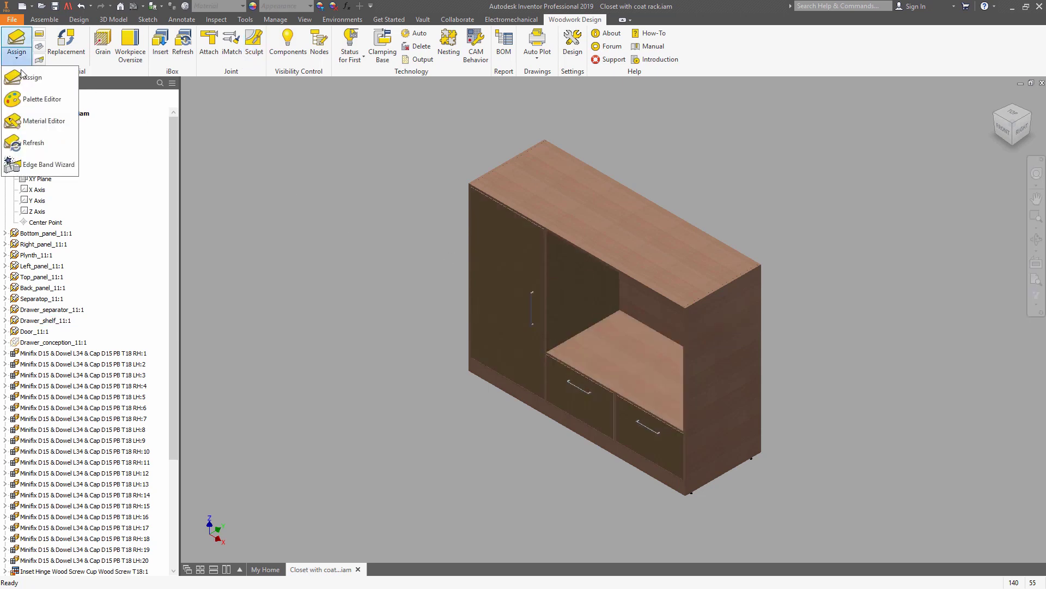
pyautogui.click(33, 144)
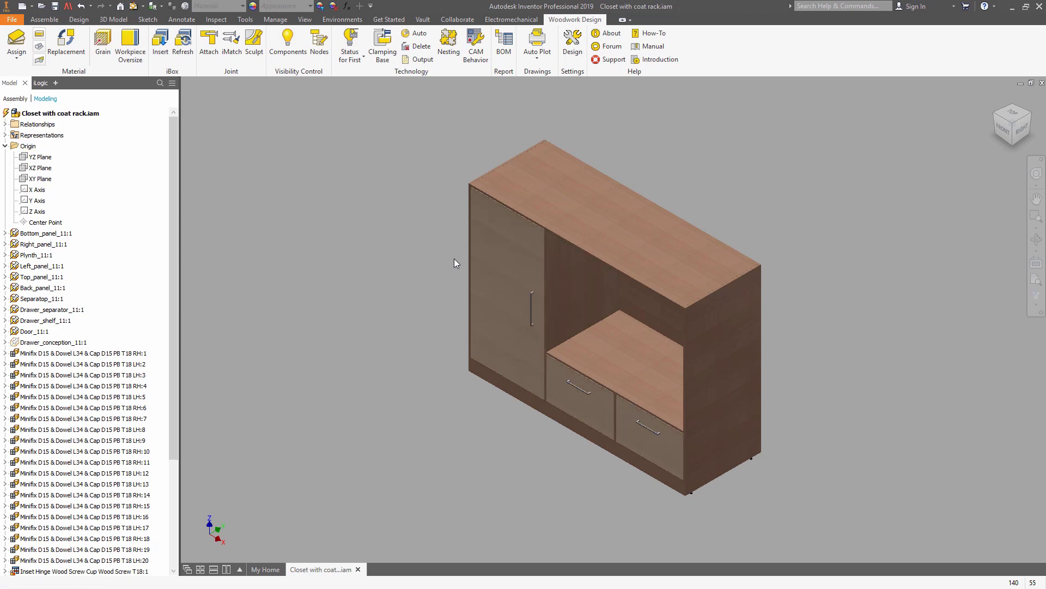
# Step: Open Separatop_11.ipt, inspect its drilled holes, then close it saving changes
pyautogui.rightClick(563, 226)
pyautogui.click(560, 194)
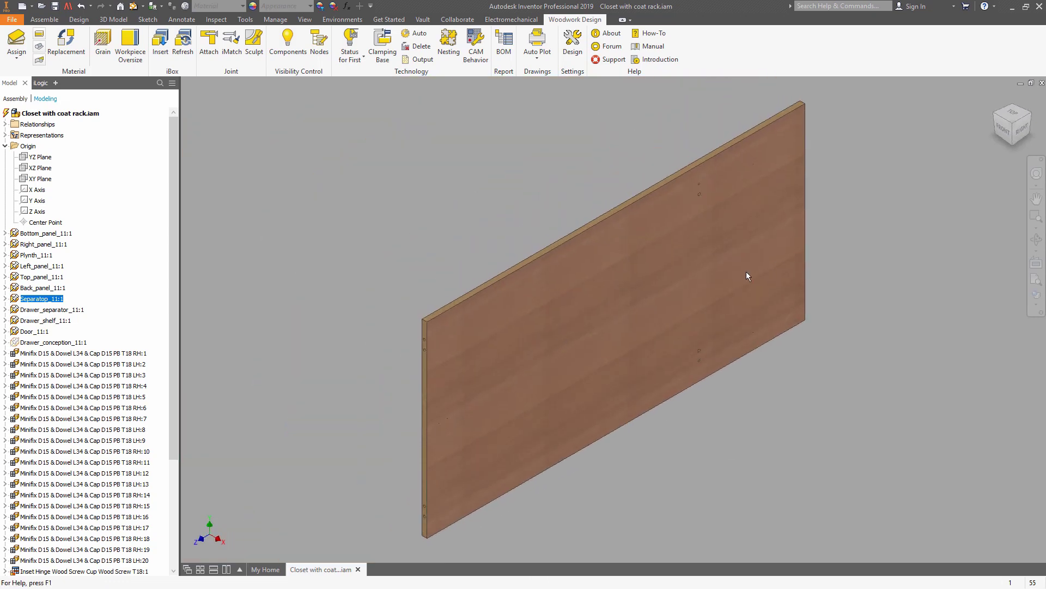
pyautogui.click(995, 121)
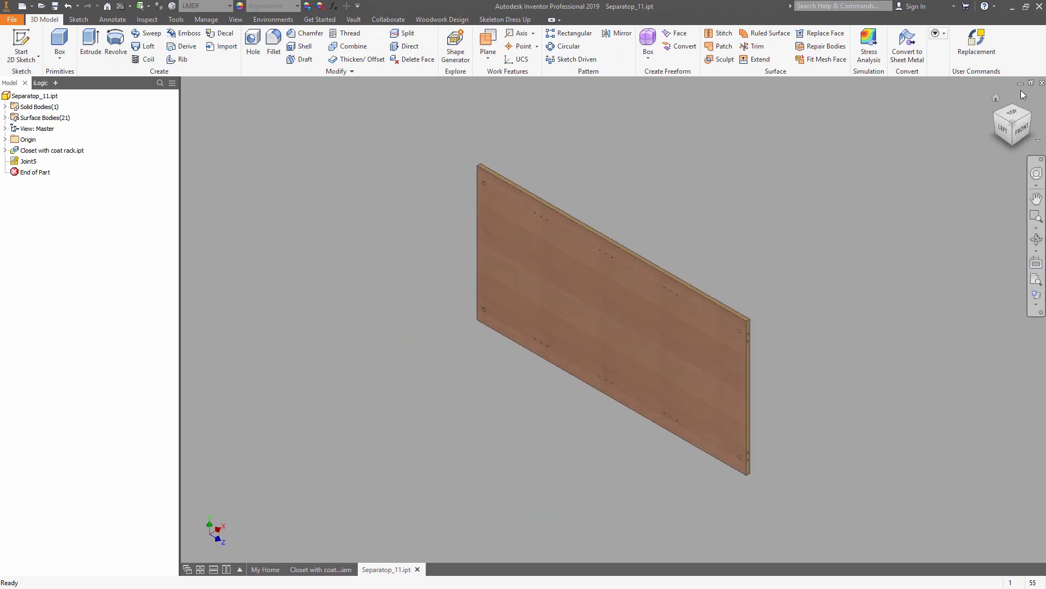
pyautogui.click(1042, 82)
pyautogui.click(439, 322)
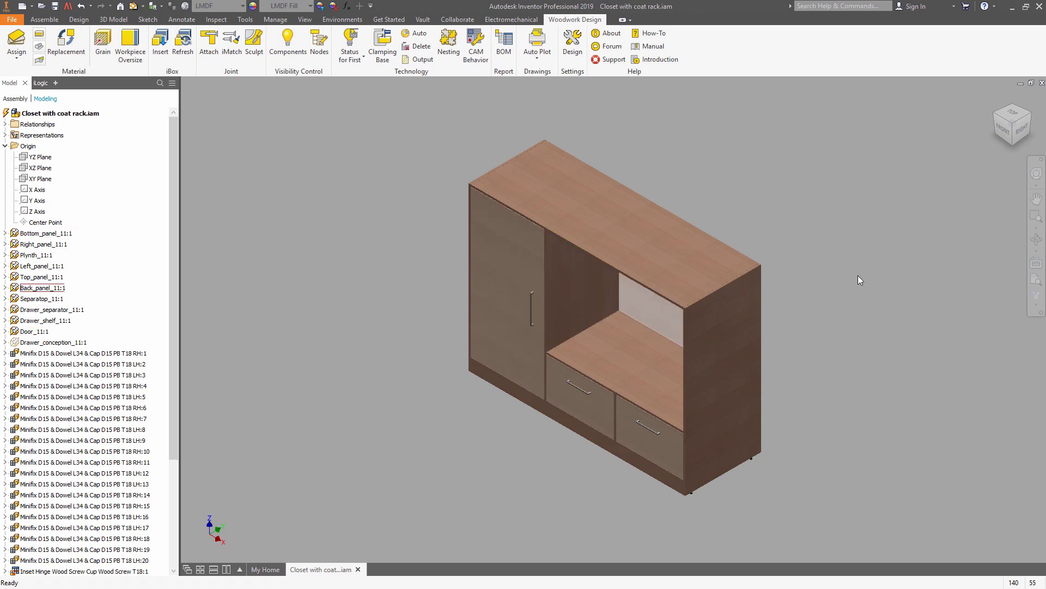
# Step: View the closet assembly from the front and orbit it toward the right side
pyautogui.click(1005, 132)
pyautogui.click(1036, 240)
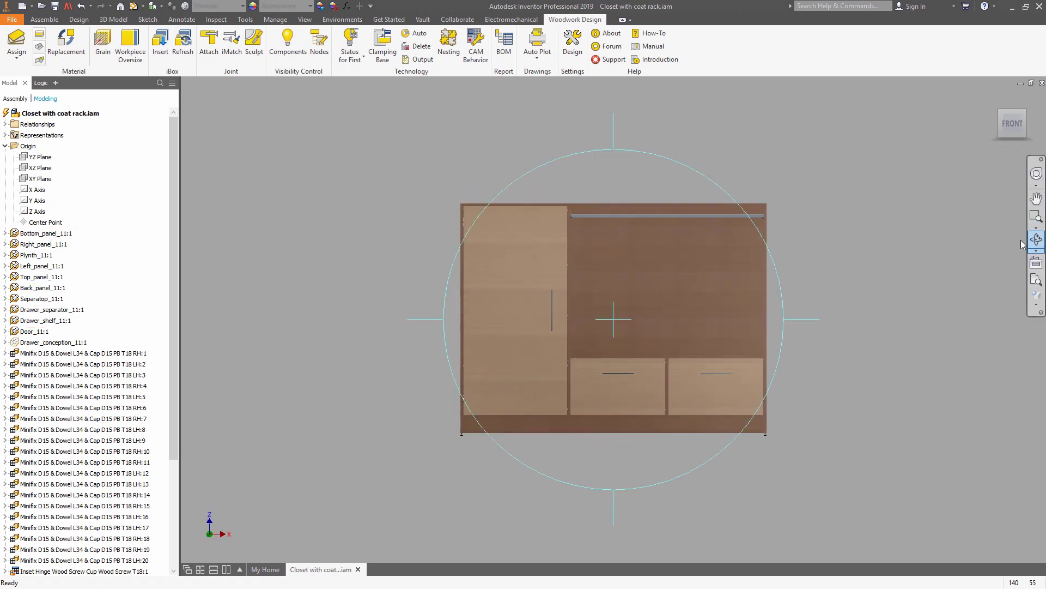
pyautogui.moveTo(809, 321); pyautogui.dragTo(846, 314)
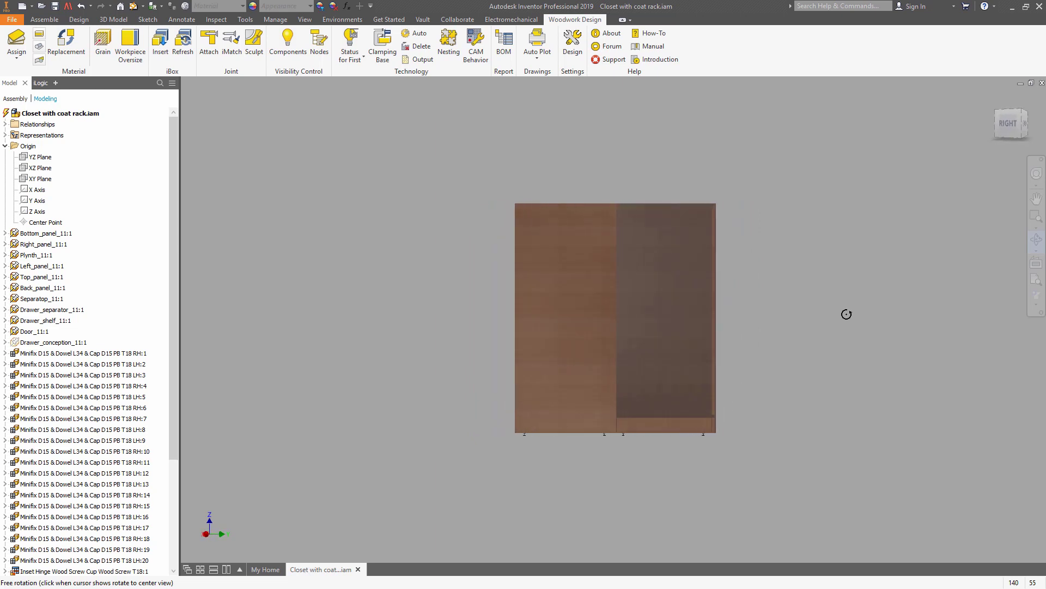